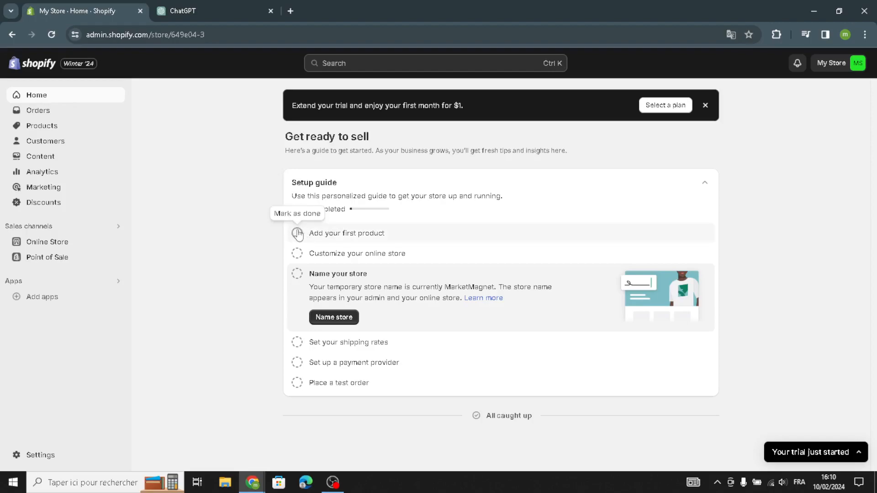
- Mark the setup guide's "Add your first product" task as done and open the new product form
click(297, 233)
click(323, 235)
click(321, 275)
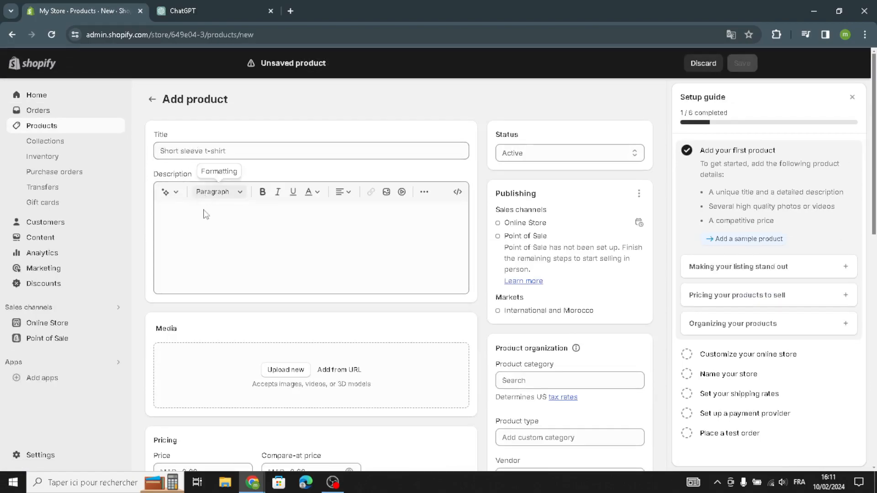
- Examine the new product form's description, media, pricing, inventory, shipping and variants sections
scroll(234, 319, down, 1)
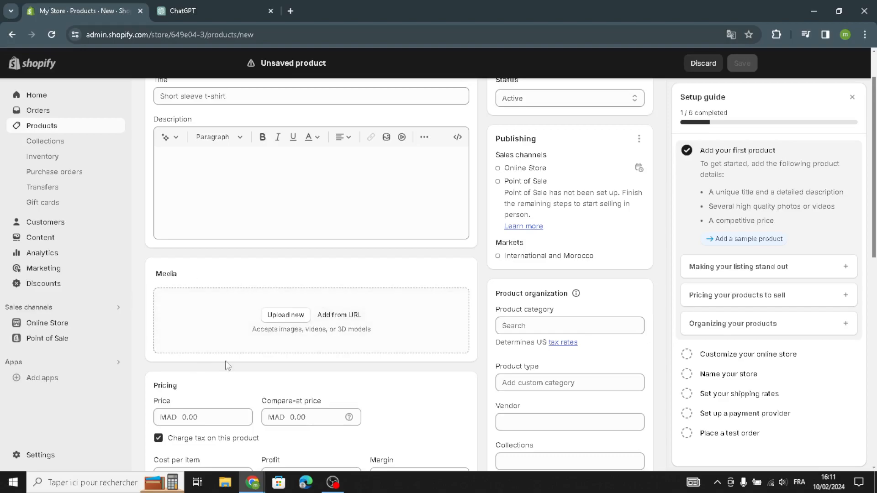
scroll(234, 320, down, 2)
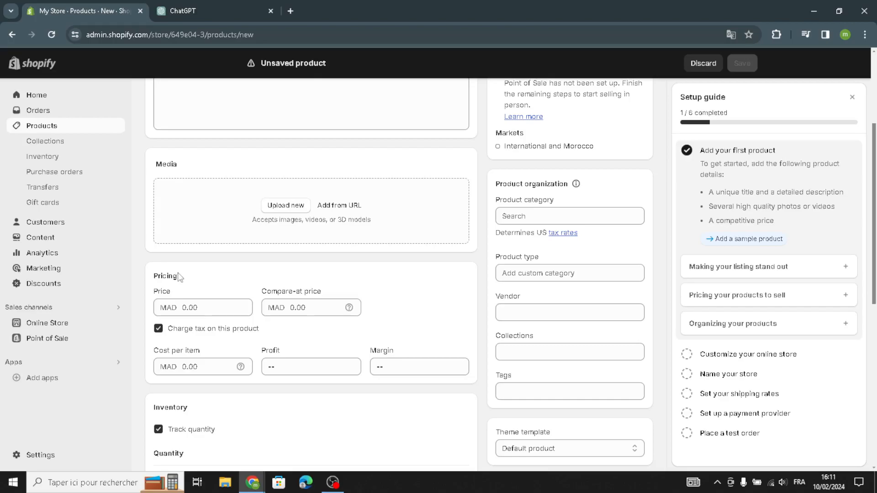
scroll(191, 273, down, 1)
scroll(205, 361, down, 1)
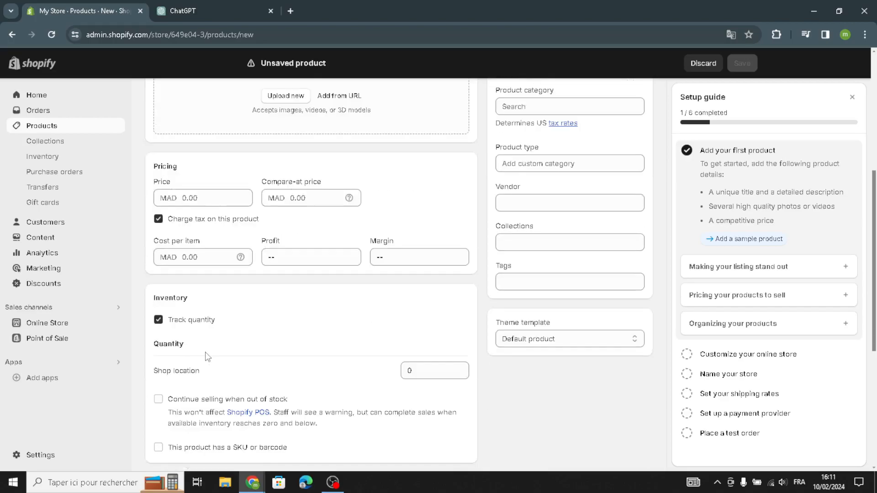
scroll(205, 355, down, 1)
scroll(201, 353, down, 1)
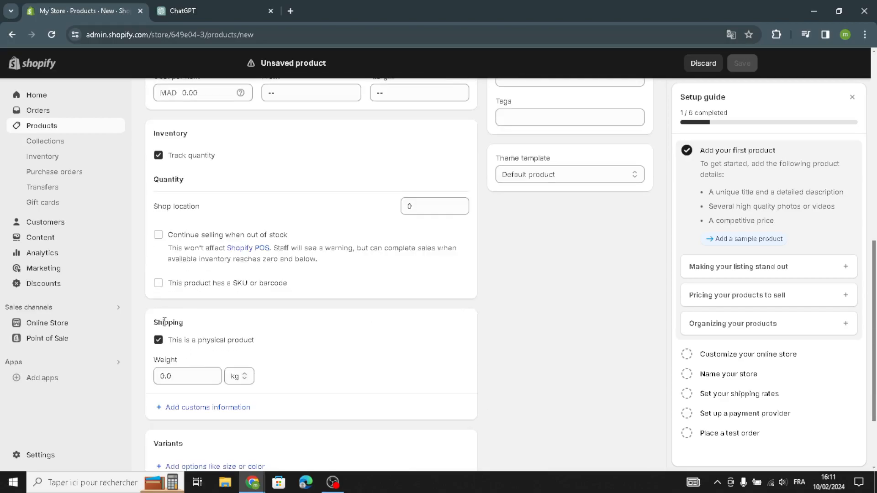
scroll(224, 464, down, 2)
scroll(344, 392, up, 6)
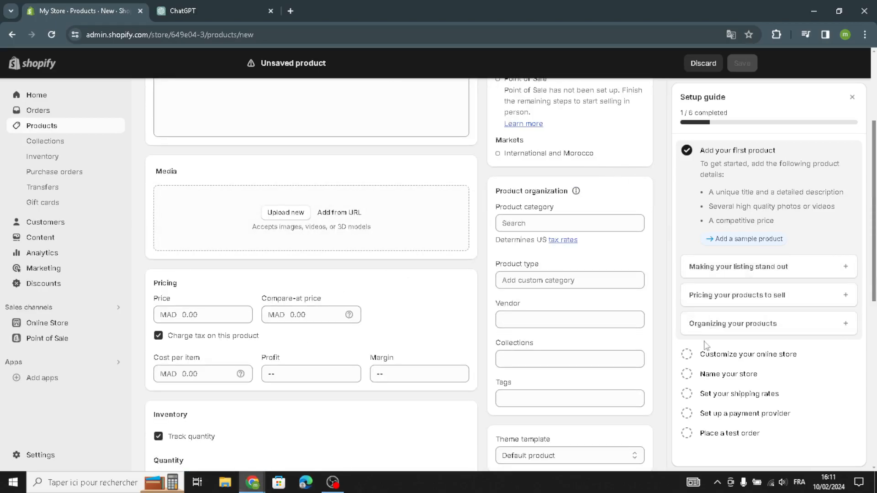
- Open the theme customization task from the setup guide and look through the store's current theme and popular free themes
click(702, 359)
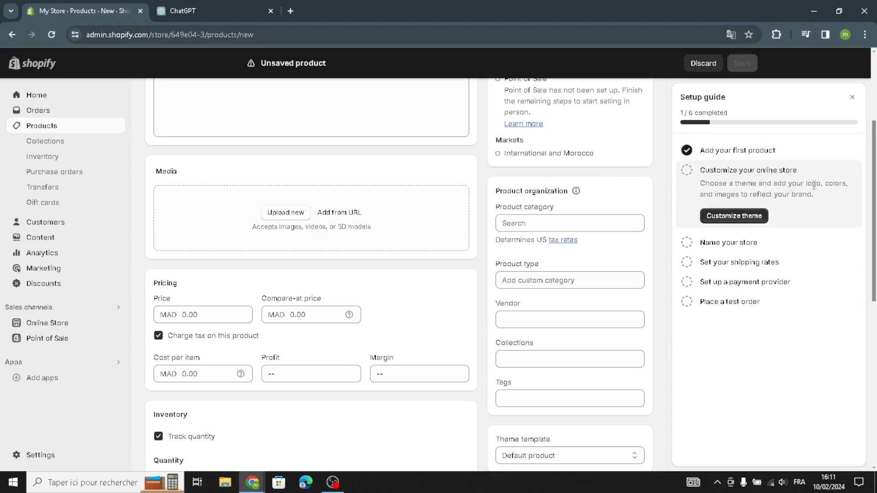
click(734, 216)
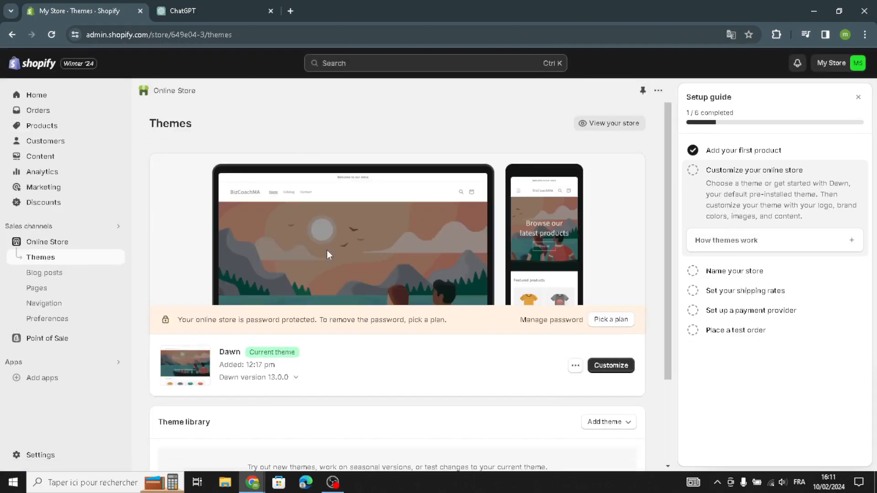
scroll(499, 374, down, 8)
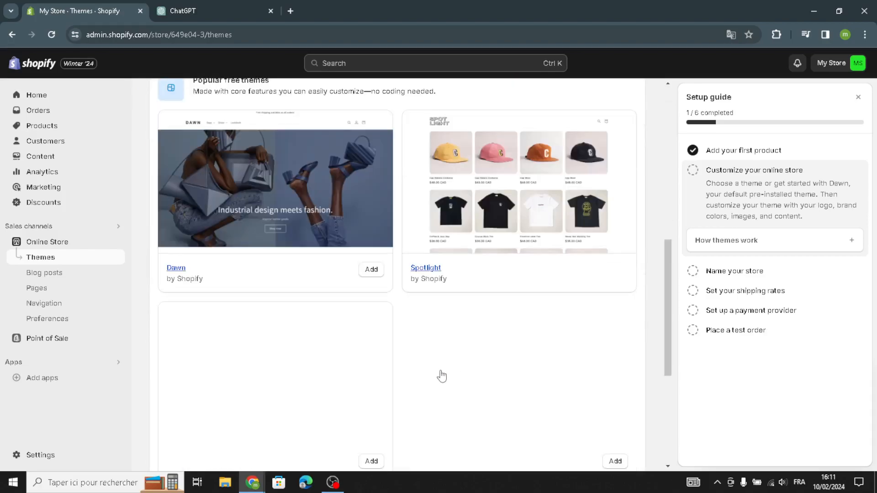
scroll(439, 385, down, 5)
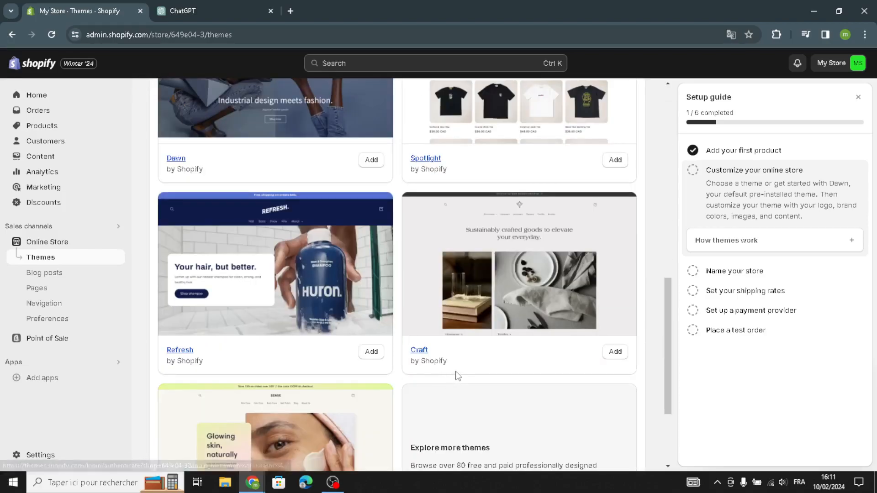
scroll(445, 372, up, 12)
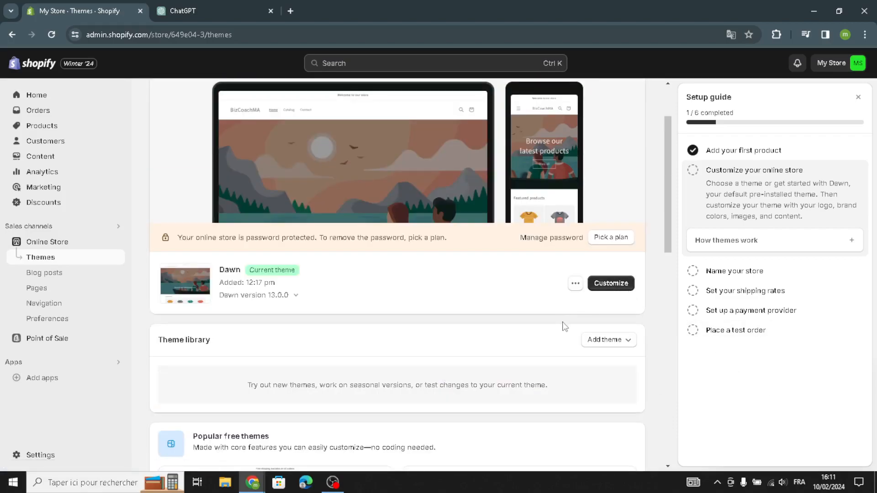
- Set the store name to GadgetHub through the setup guide's naming task and save the profile
click(775, 275)
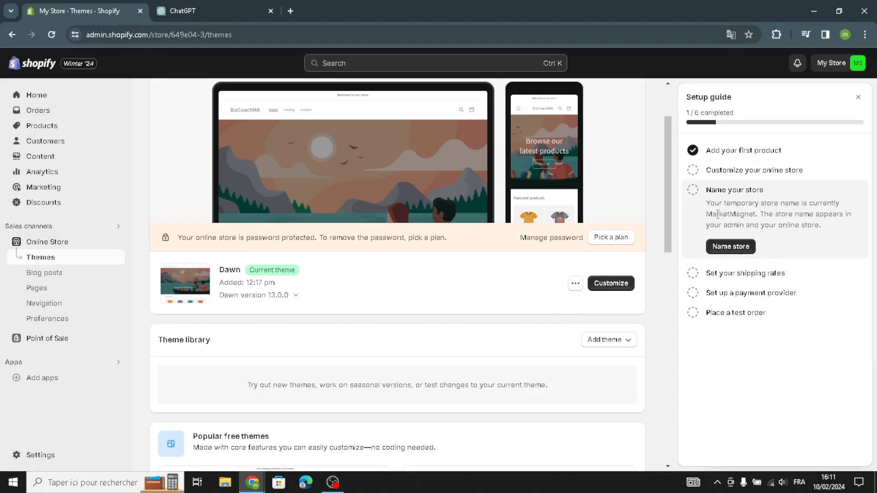
click(731, 246)
drag(364, 238, 279, 247)
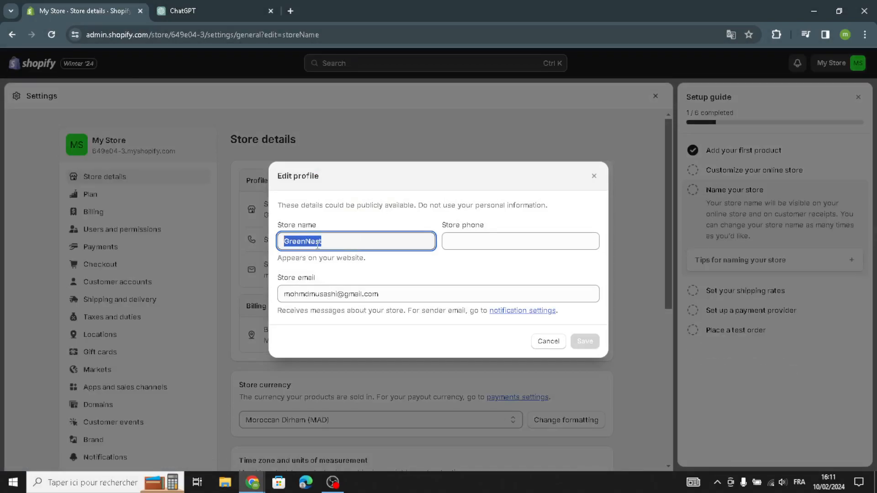
text(GadgetHub)
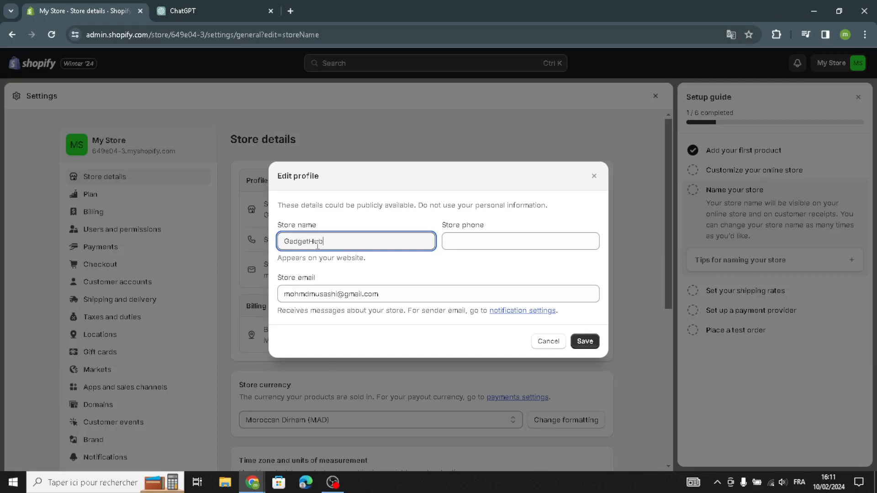
click(462, 246)
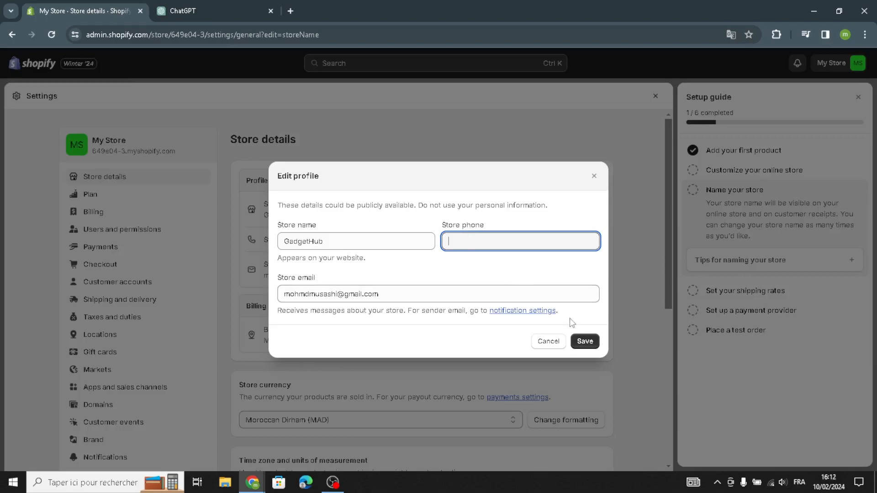
click(576, 346)
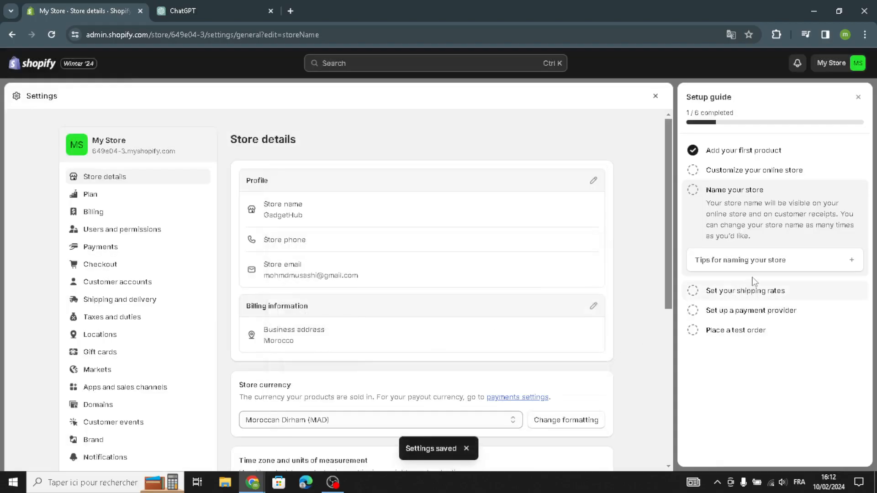
- Read the setup guide's tasks for shipping rates, the payment provider and placing a test order
click(746, 290)
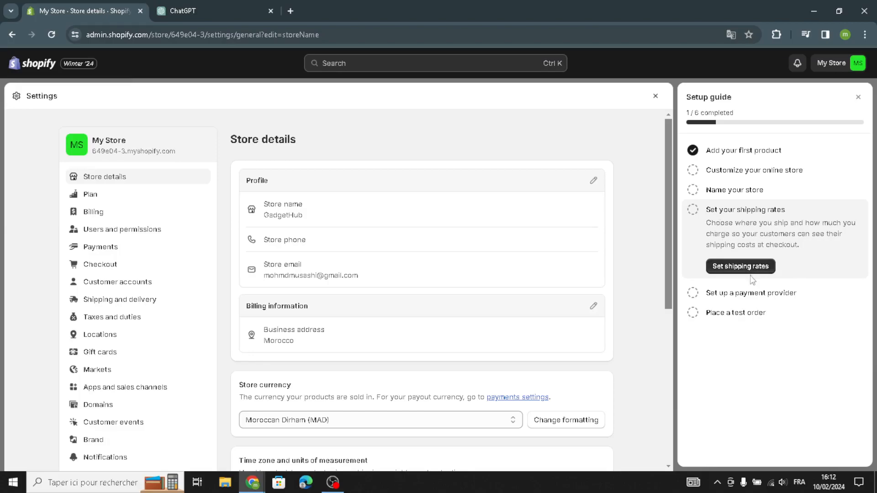
click(760, 297)
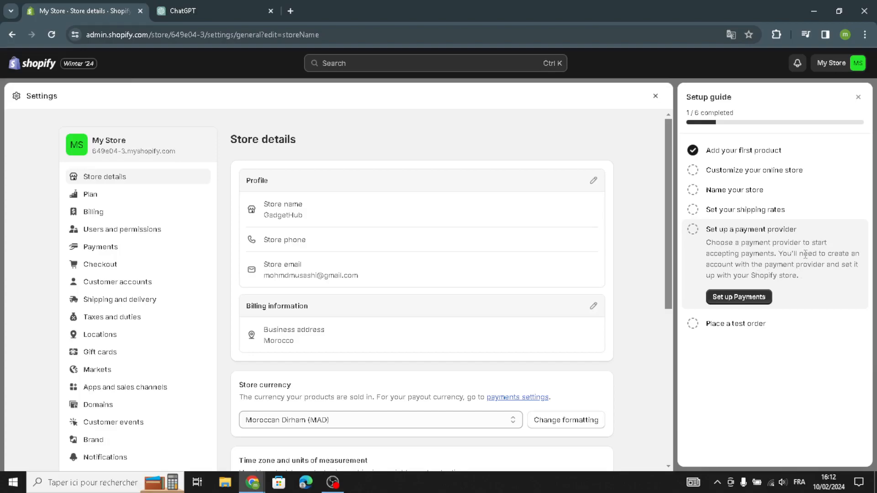
click(720, 331)
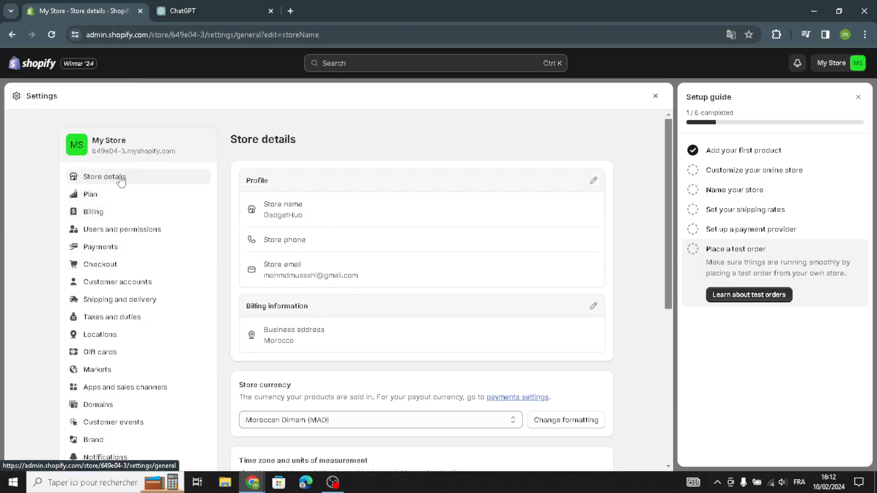
- Review the store details, including profile, billing information, currency, time zone, units and order ID format
scroll(379, 190, down, 1)
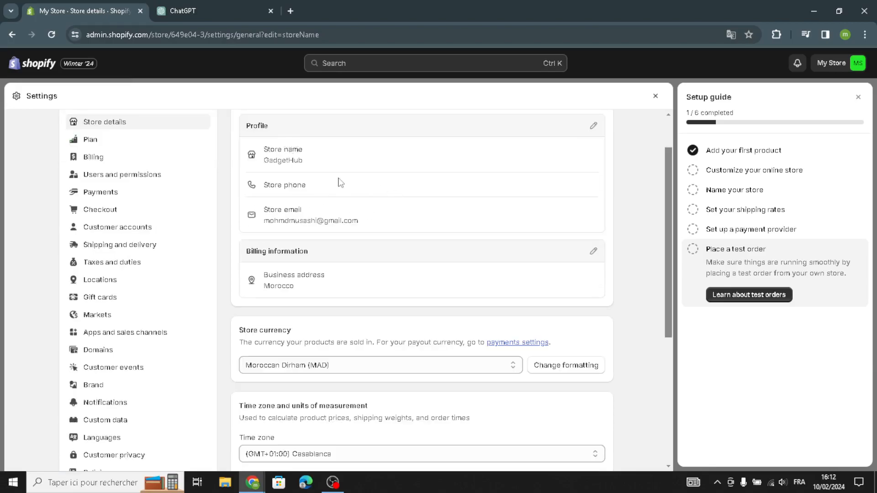
scroll(278, 232, down, 1)
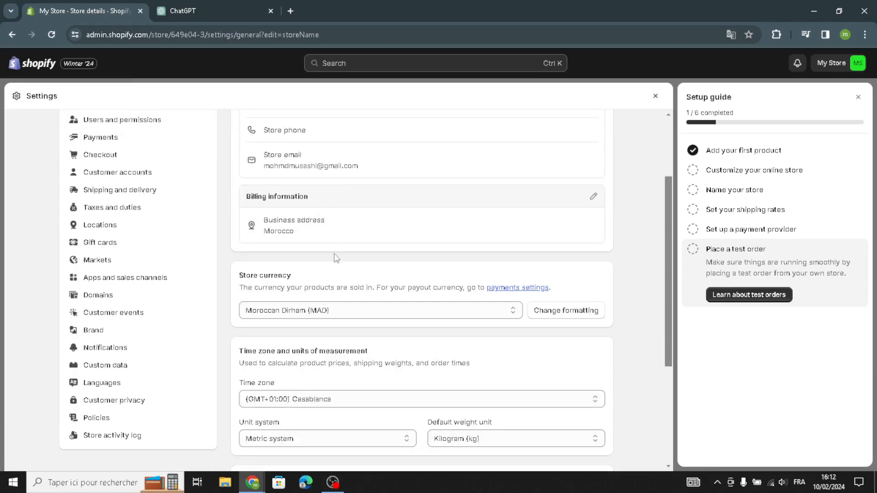
scroll(281, 297, down, 1)
scroll(281, 297, down, 1)
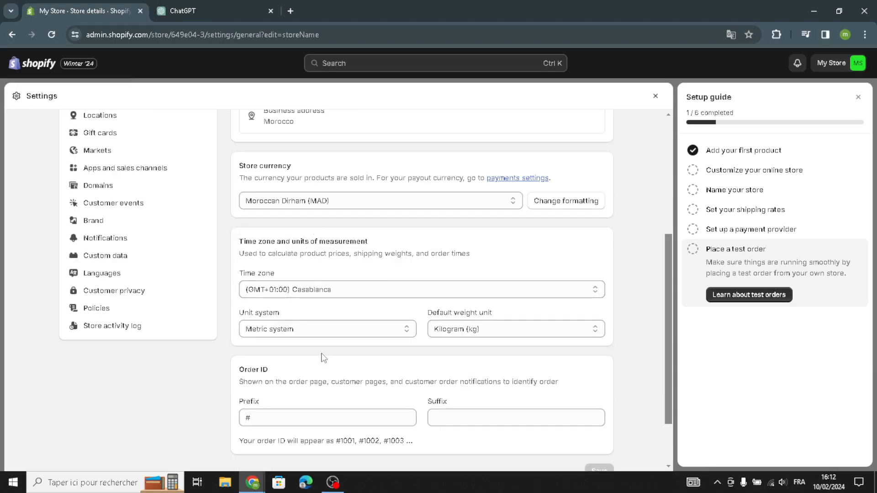
scroll(318, 352, down, 1)
scroll(318, 352, up, 5)
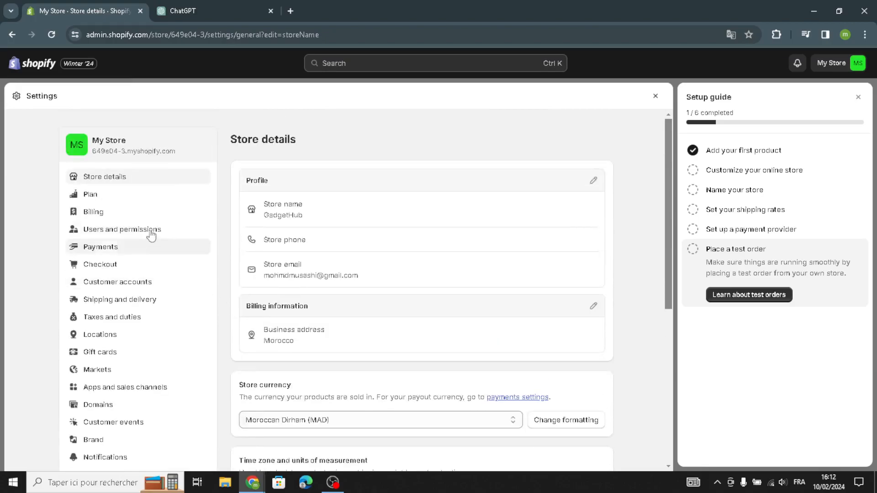
- Open the plan settings, compare the available subscription plans and their prices, and return without selecting one
click(141, 198)
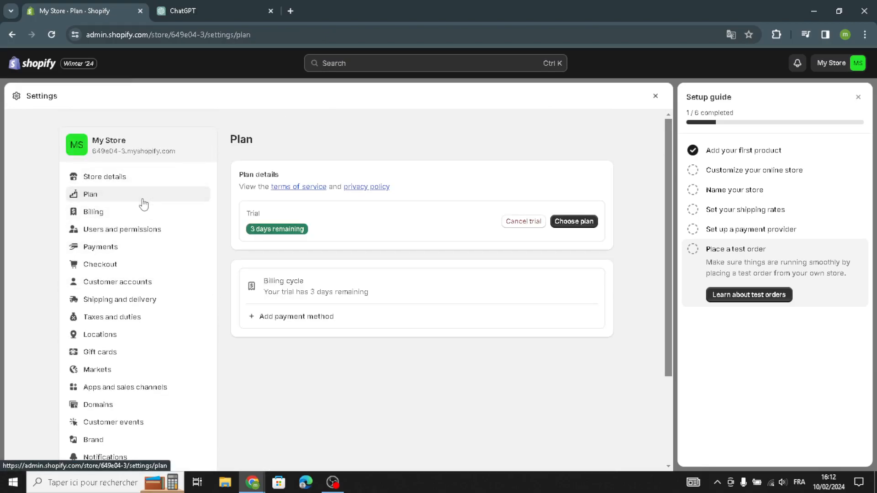
click(568, 220)
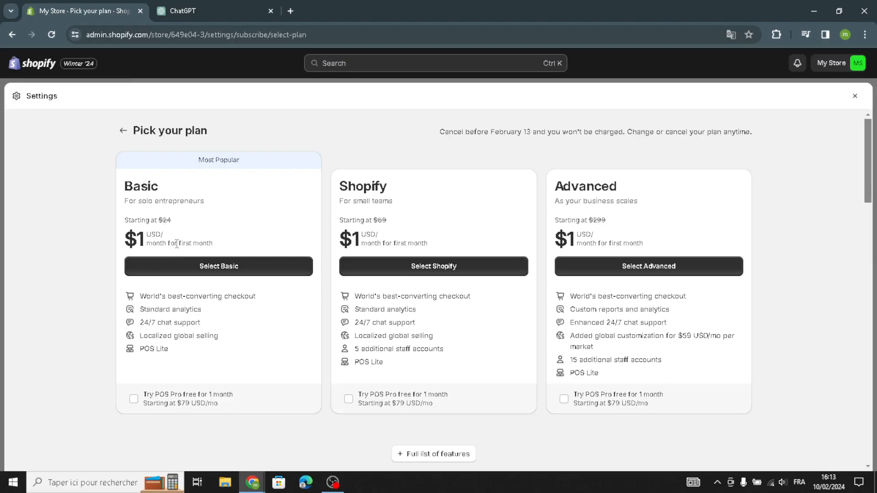
scroll(178, 256, down, 5)
scroll(191, 284, down, 3)
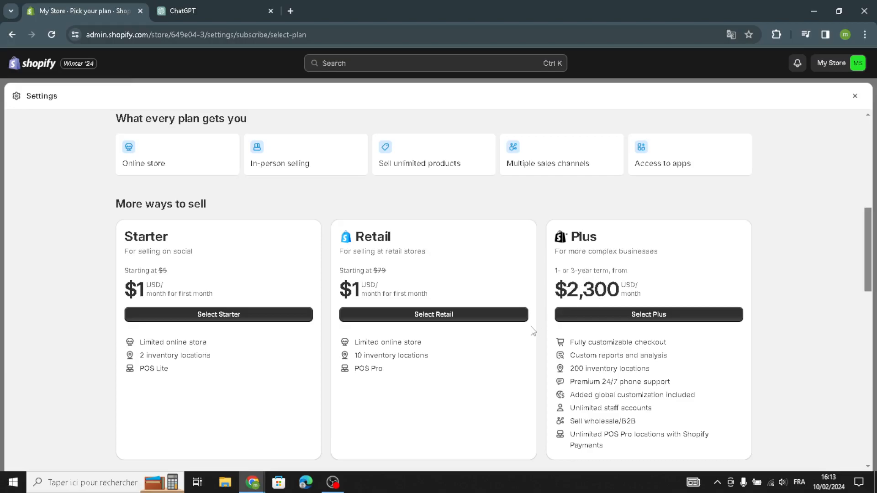
scroll(592, 285, up, 10)
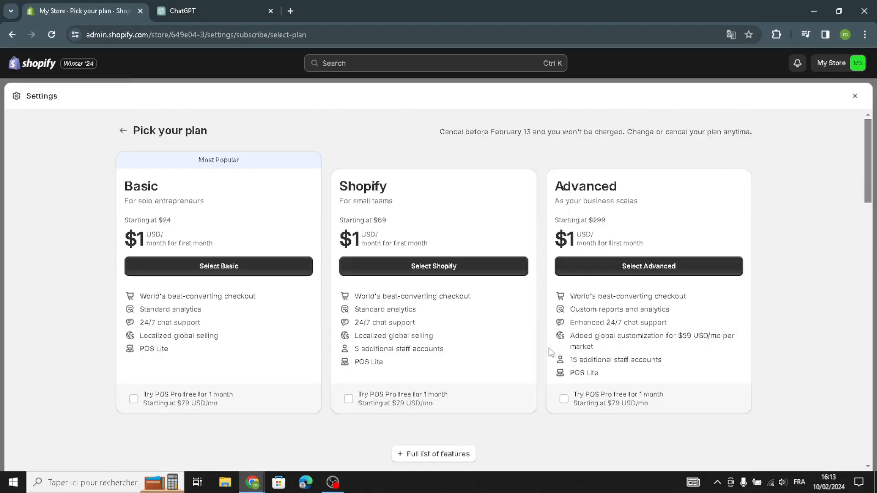
click(123, 131)
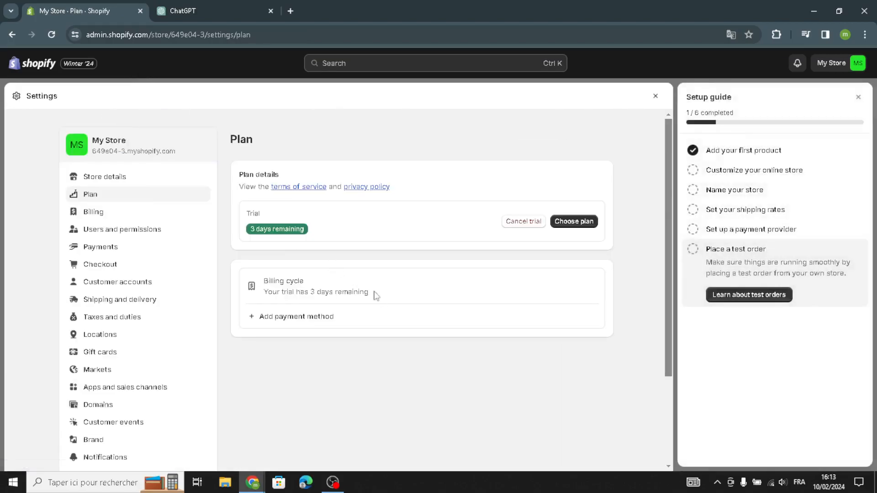
- Open the billing settings, inspect the form for adding a payment method without filling it in, and review the remaining billing sections
click(110, 213)
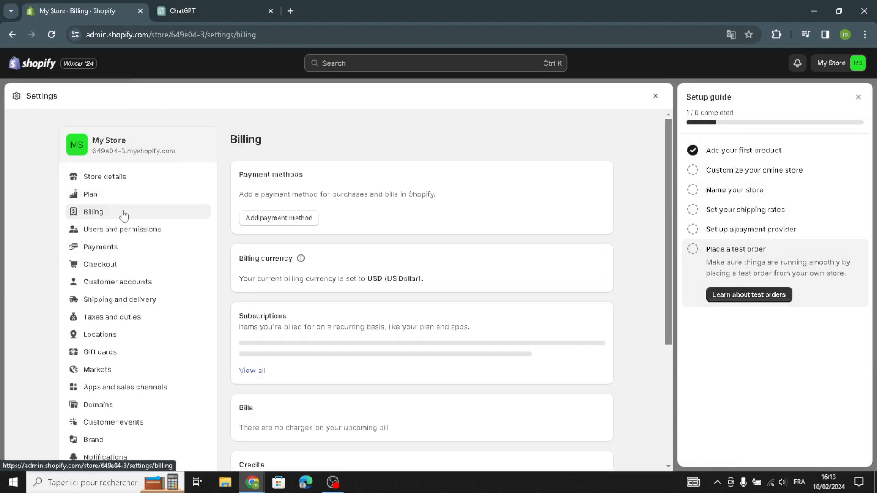
click(279, 218)
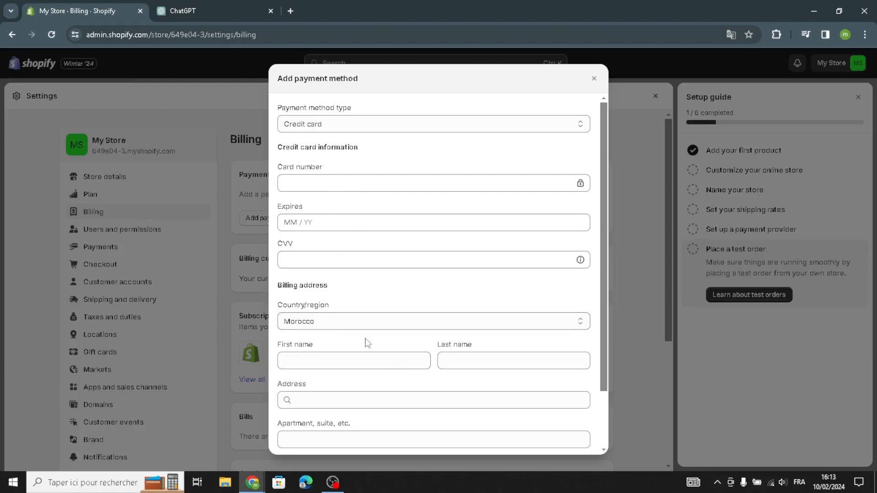
scroll(337, 402, down, 2)
scroll(349, 370, up, 2)
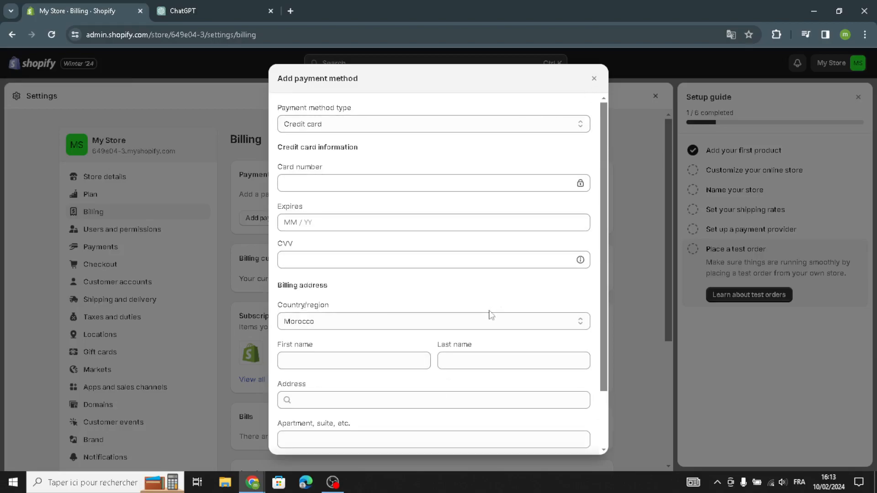
scroll(487, 313, down, 2)
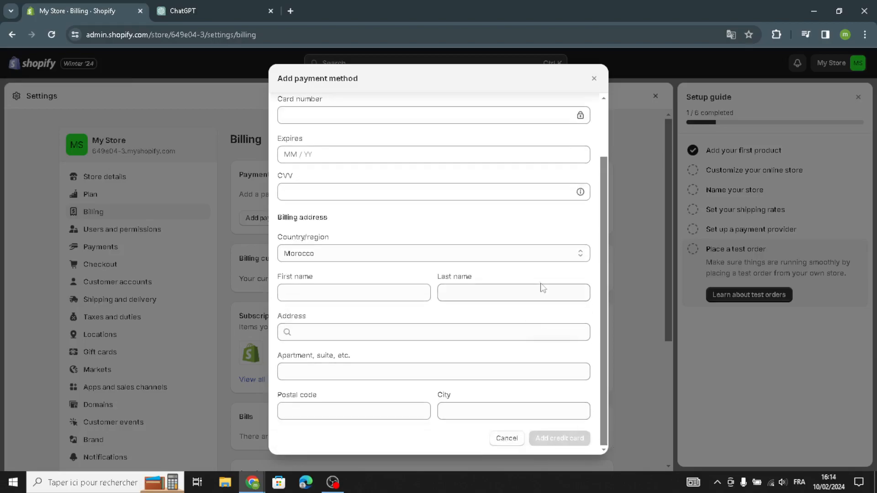
click(593, 79)
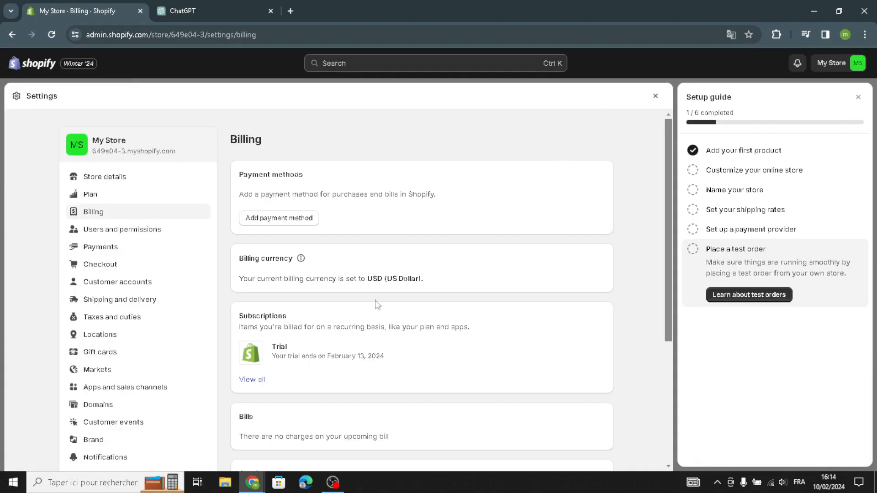
scroll(347, 325, down, 3)
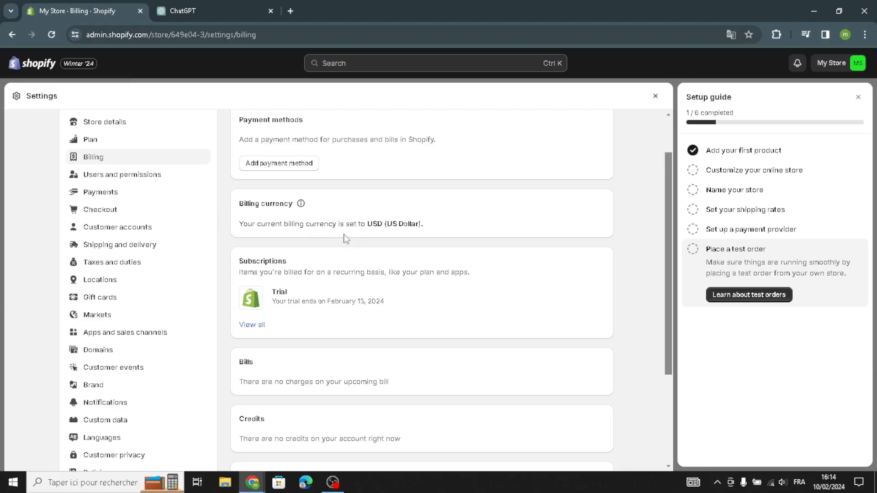
- Open the users and permissions settings and review the store owner, staff accounts, POS staff, collaborators and login services sections
click(145, 176)
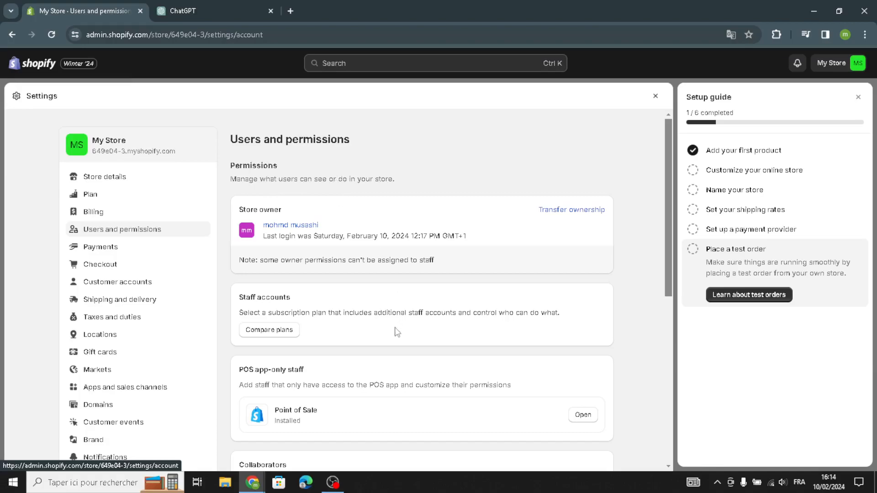
scroll(393, 330, down, 1)
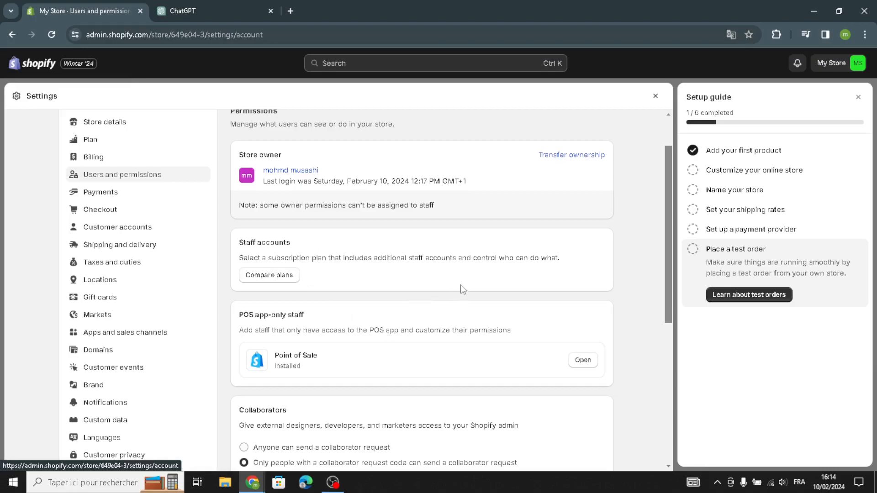
scroll(462, 288, down, 5)
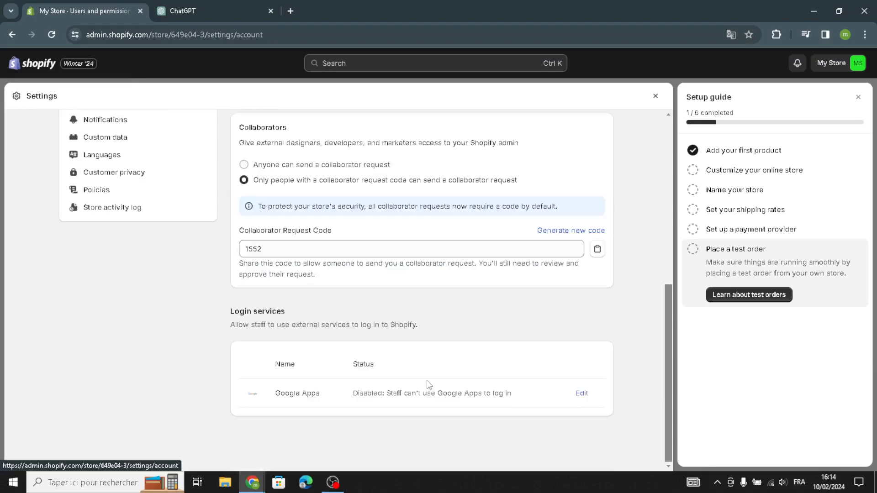
scroll(431, 382, up, 4)
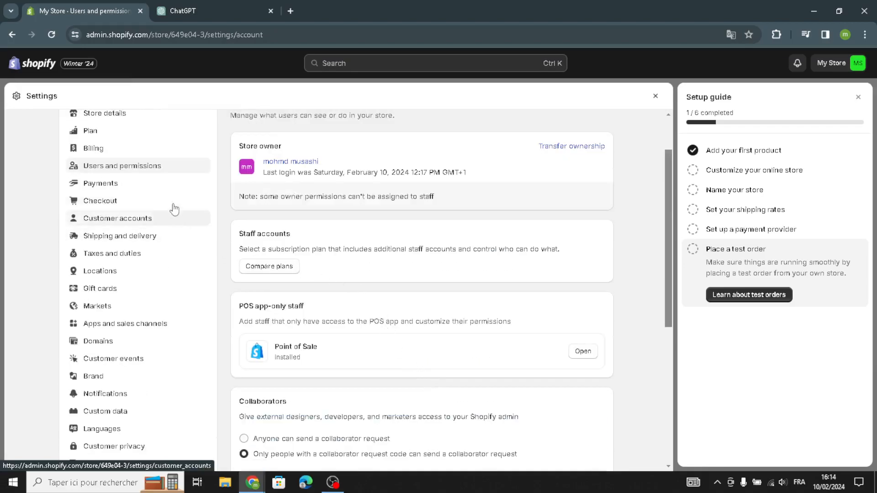
- Open the payments settings, inspect the third-party provider Oceanpayment(Direct) without installing it, and return to the provider list
click(172, 192)
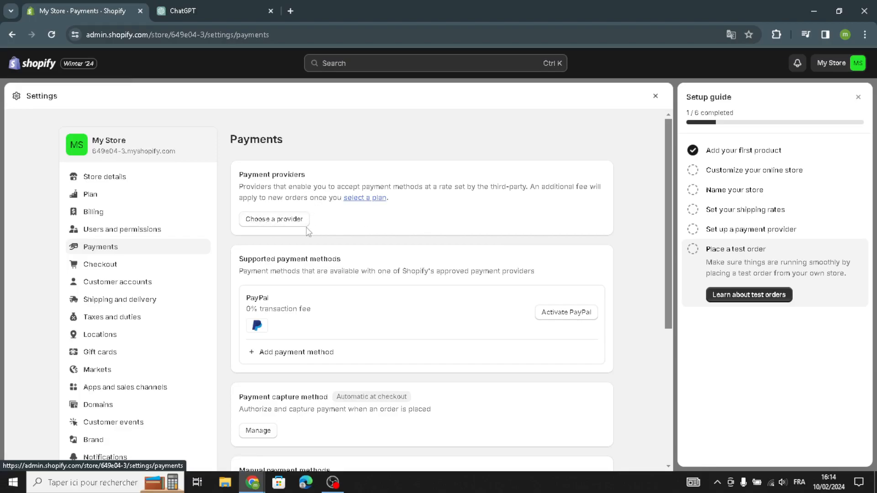
click(290, 223)
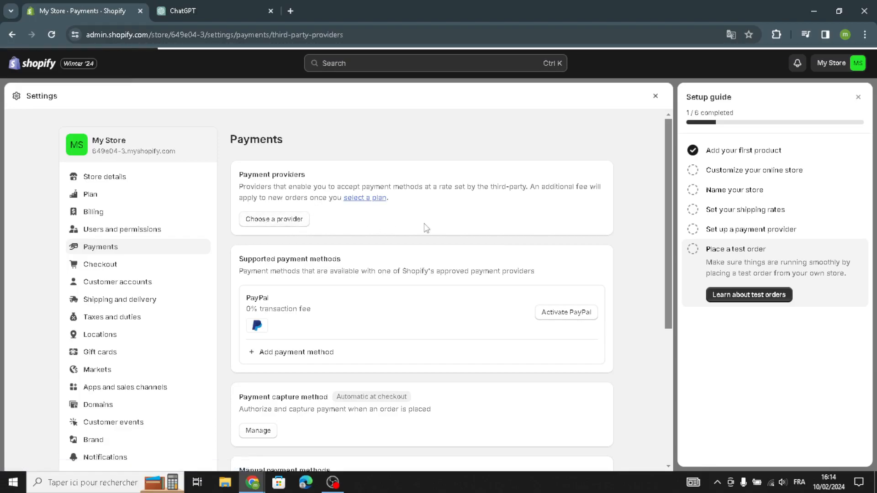
click(426, 269)
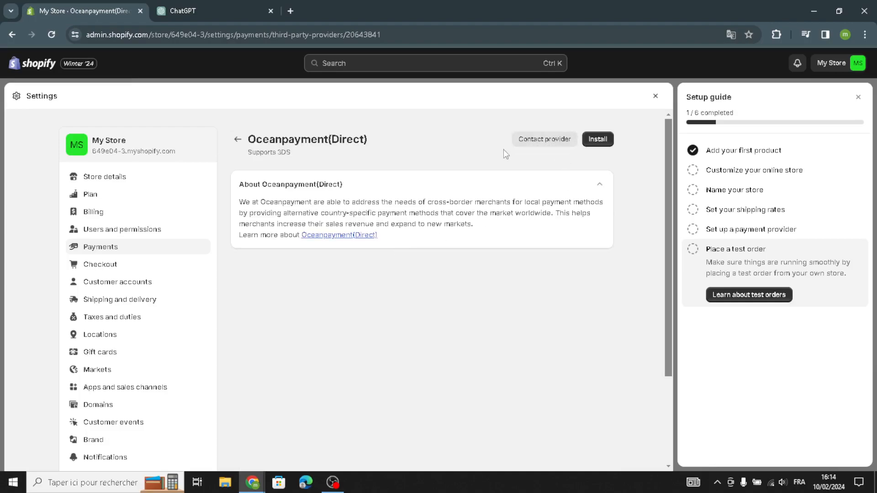
click(243, 143)
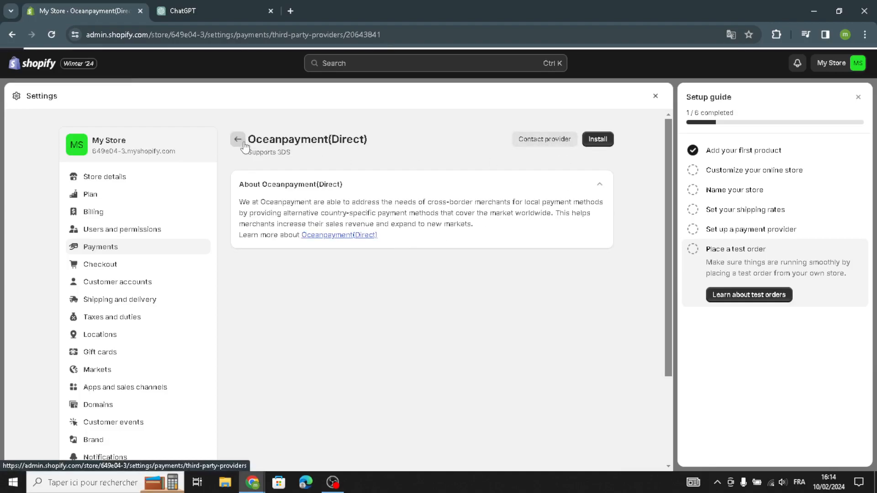
- Review the checkout settings, from customer contact method and customer information through tipping, address collection and order processing to checkout rules
click(158, 271)
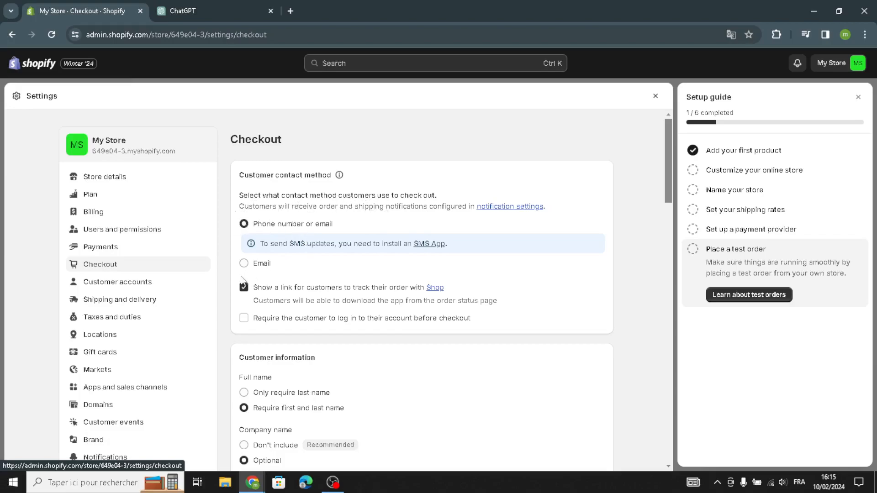
scroll(264, 320, down, 1)
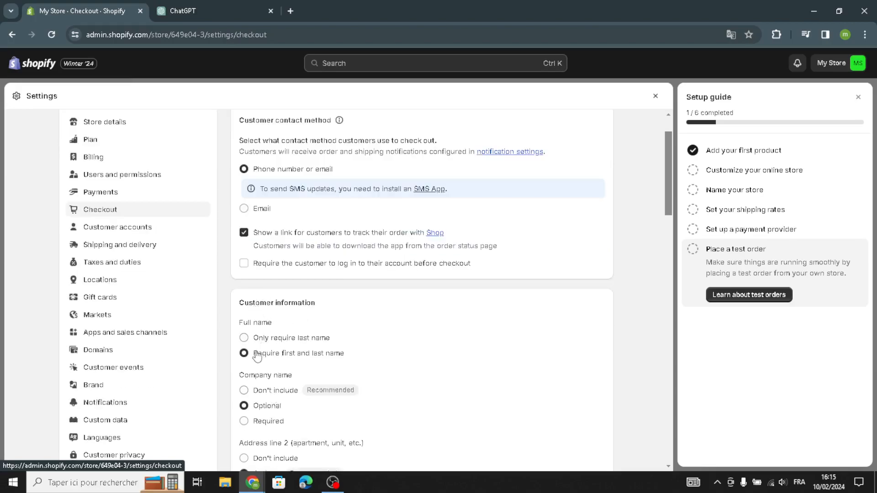
scroll(255, 354, down, 1)
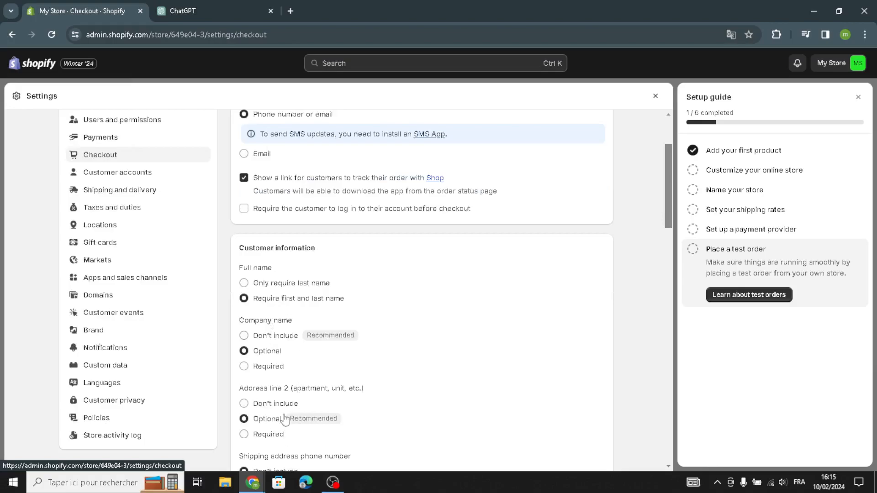
scroll(285, 420, down, 2)
scroll(335, 389, down, 2)
scroll(244, 376, down, 1)
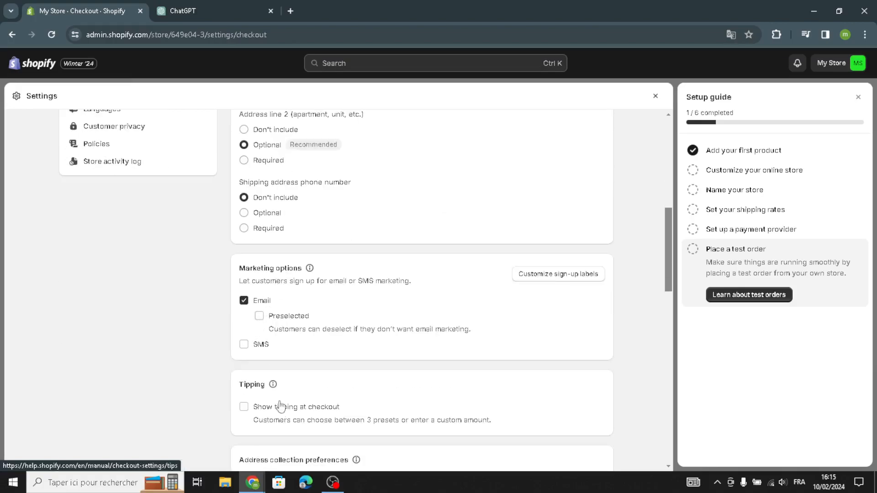
scroll(279, 400, down, 3)
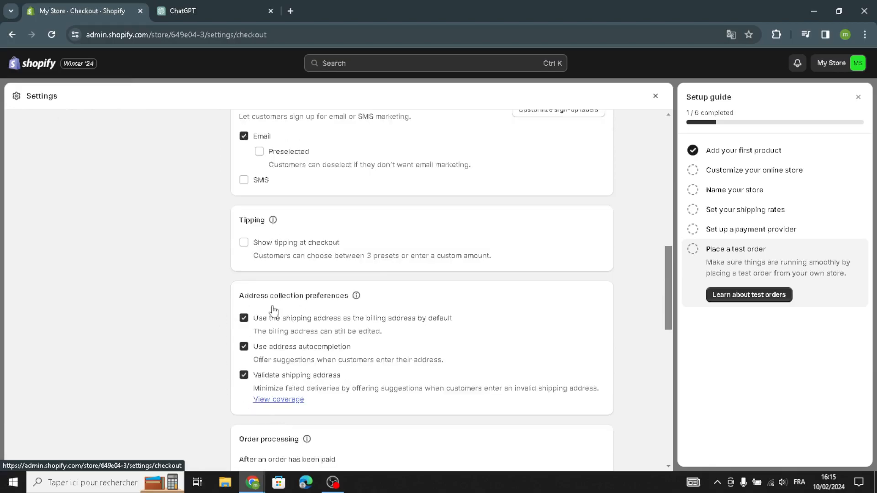
scroll(324, 321, down, 6)
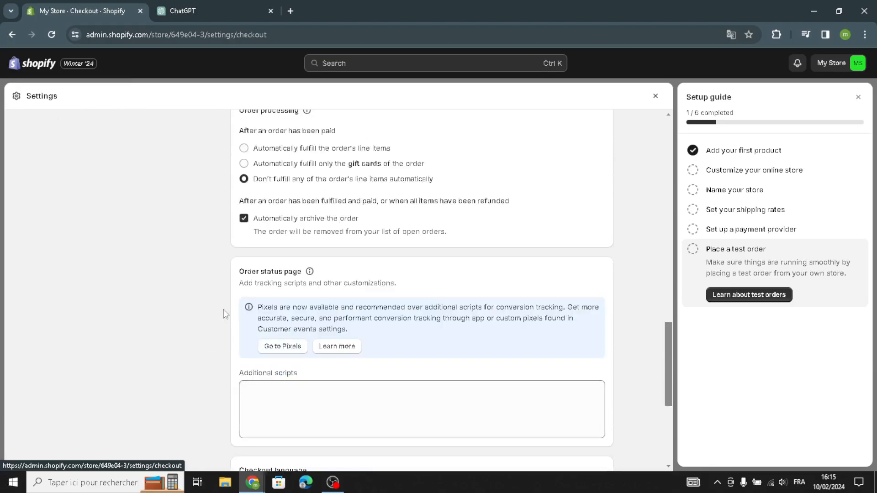
click(279, 397)
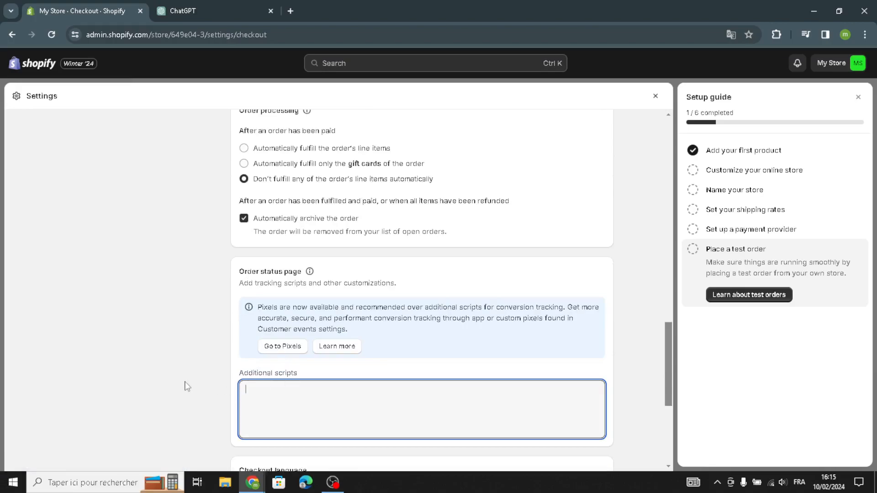
scroll(188, 382, down, 3)
click(225, 280)
scroll(274, 356, down, 2)
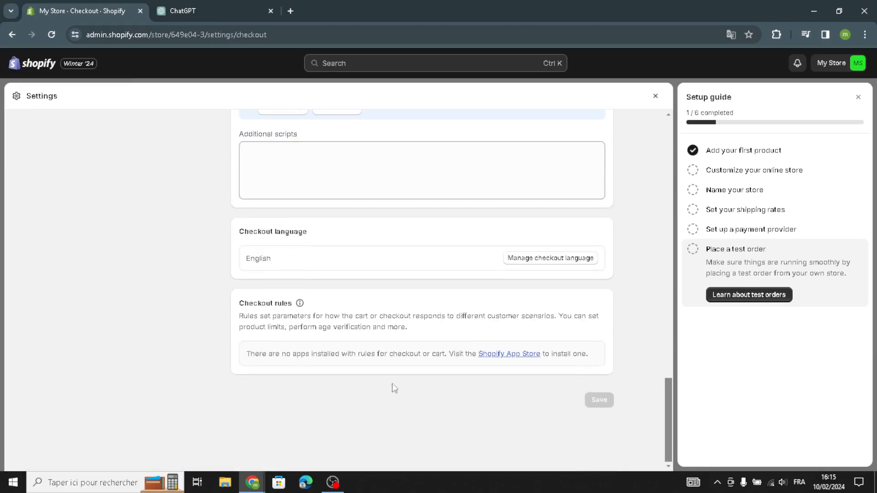
scroll(575, 404, up, 6)
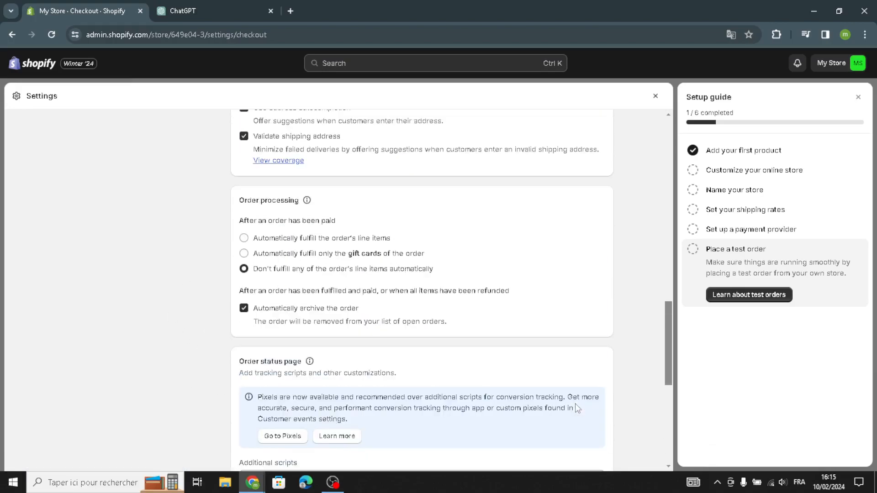
scroll(575, 404, up, 14)
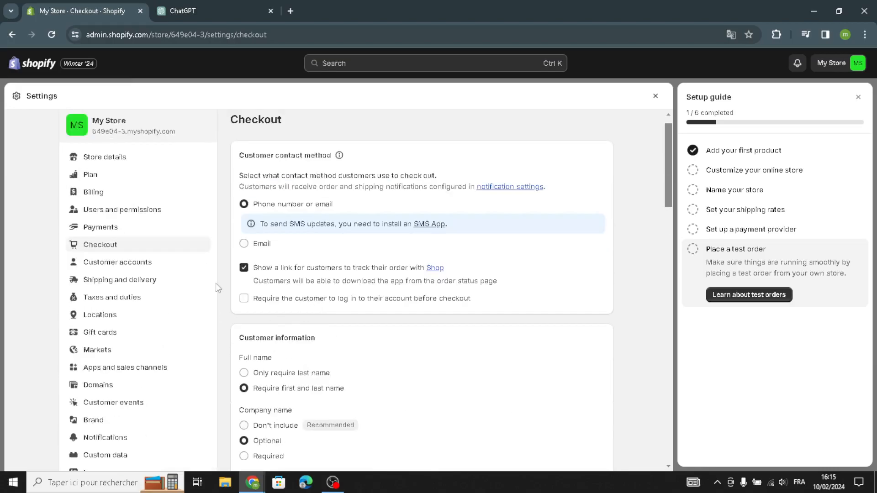
- Review the customer accounts settings, including login experience, self-serve returns, account URLs, branding and signing in with Shop
click(127, 260)
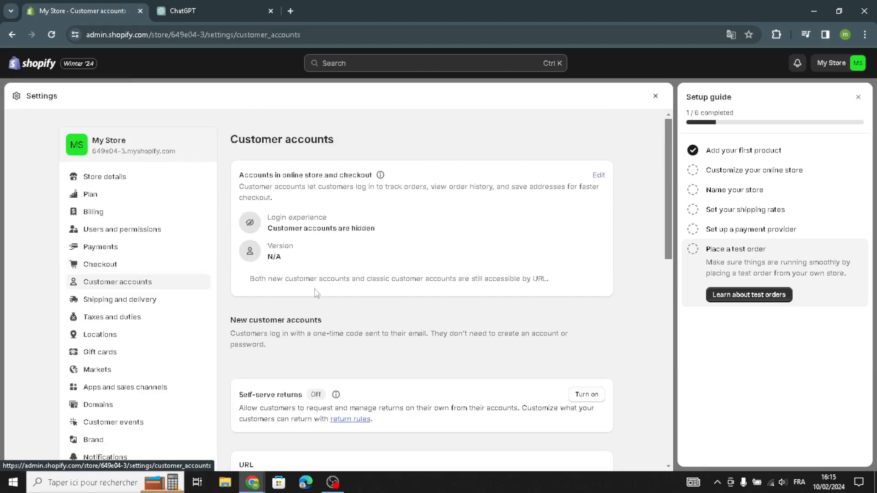
scroll(375, 322, down, 2)
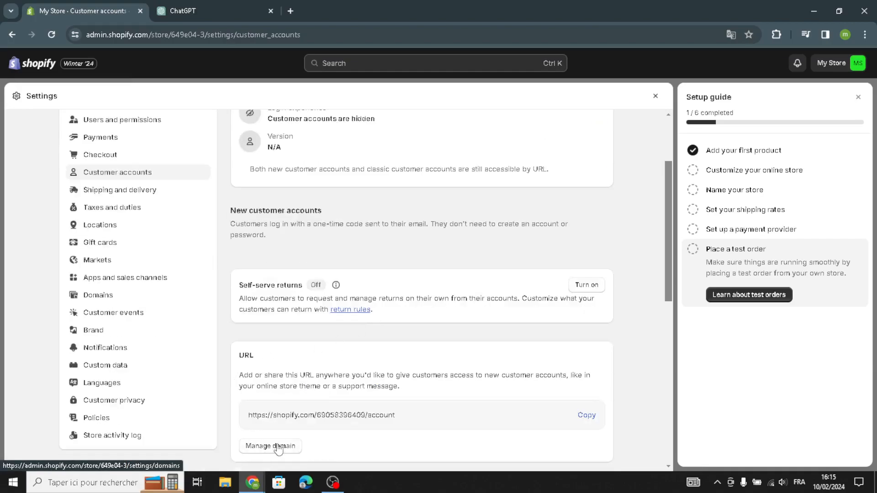
scroll(274, 446, down, 3)
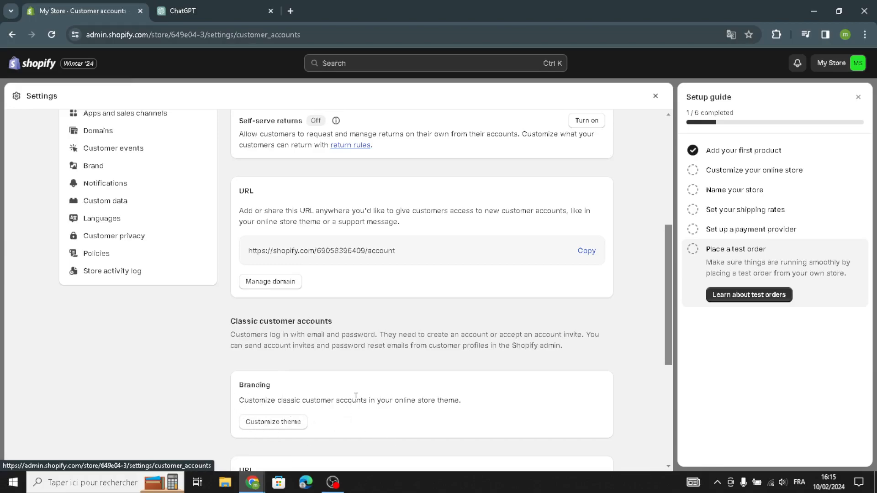
scroll(481, 423, down, 4)
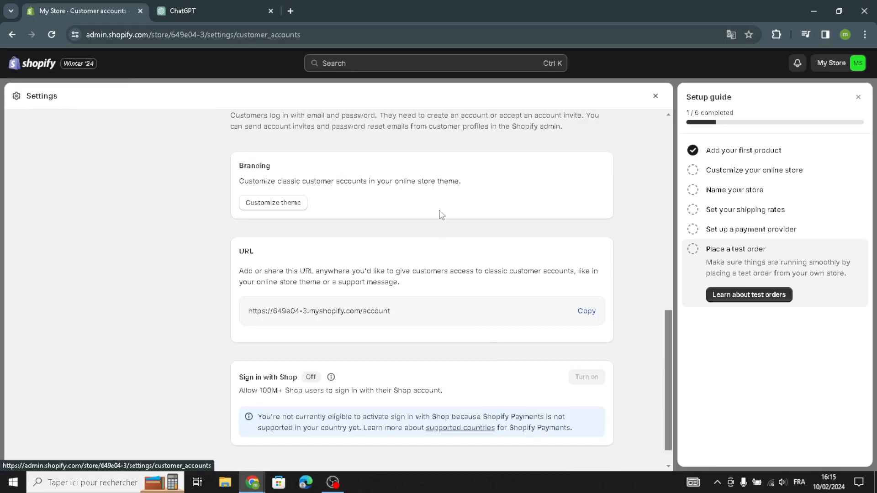
scroll(360, 347, up, 6)
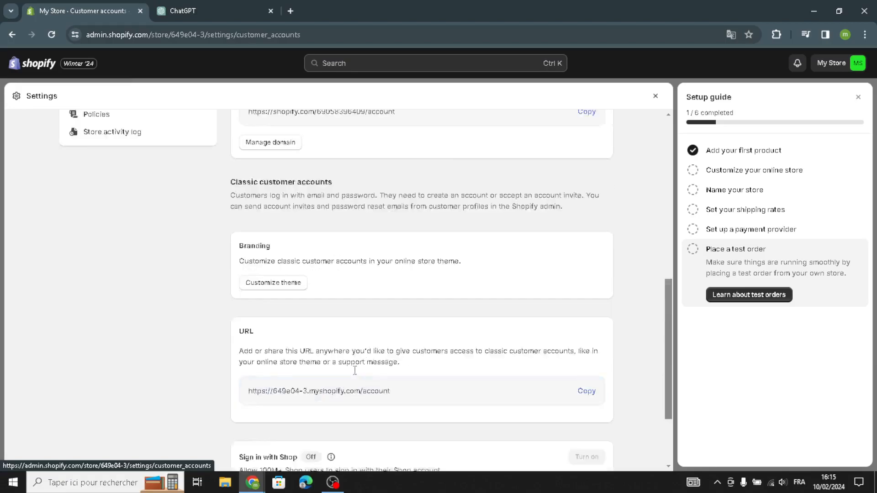
scroll(353, 370, up, 2)
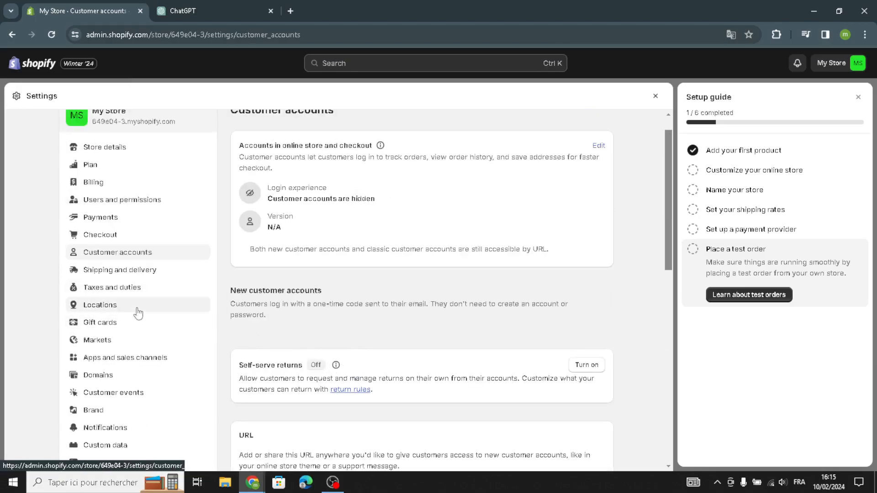
- Open the domain settings and search for GadgetHubMa as a new domain to buy
click(98, 375)
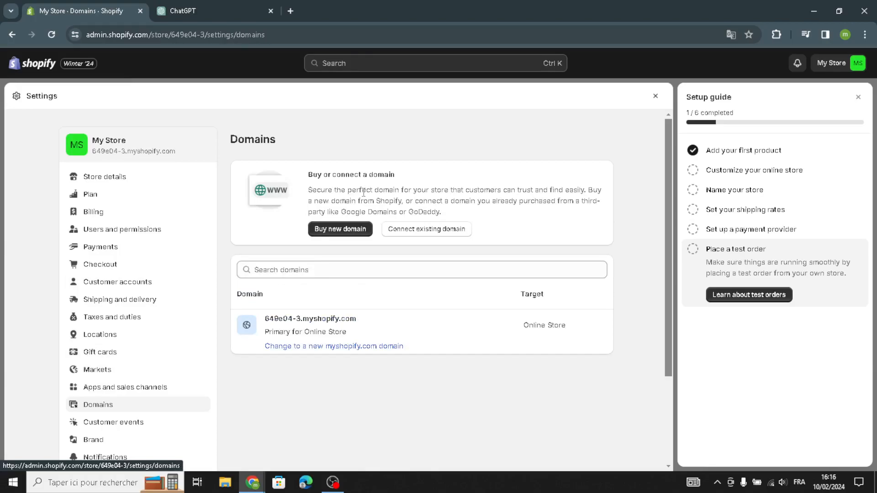
click(322, 229)
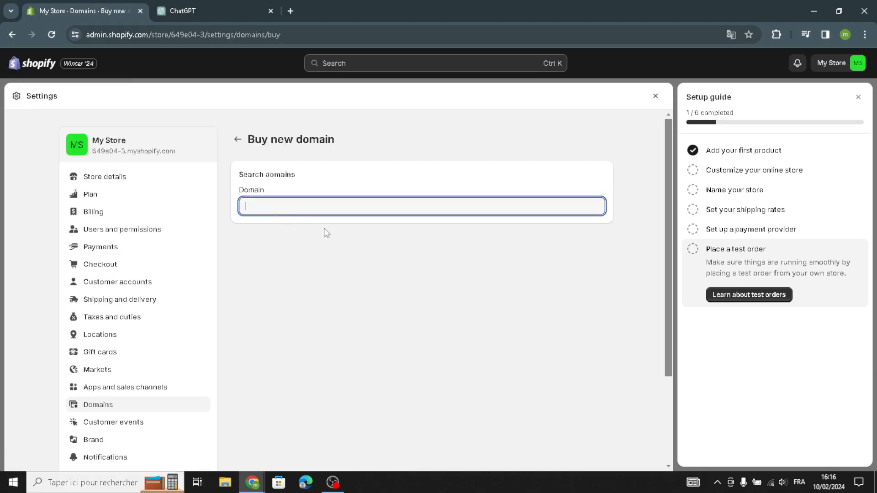
text(GadgetHub)
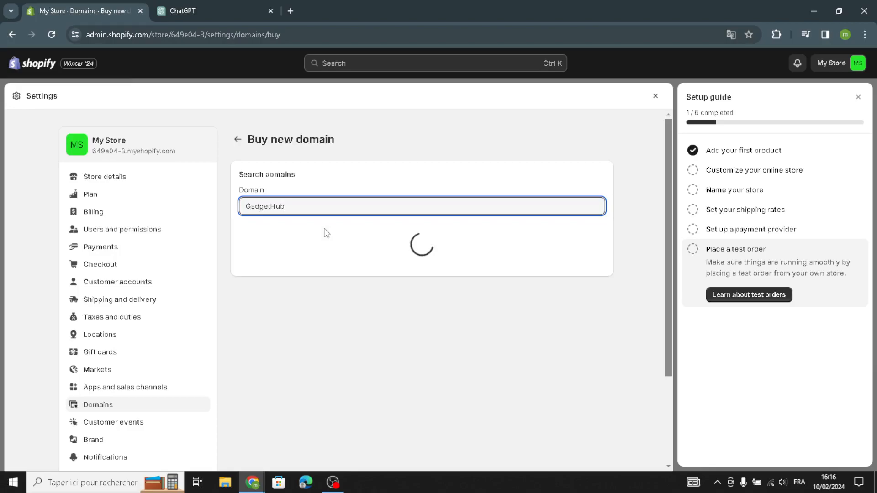
text(Ma)
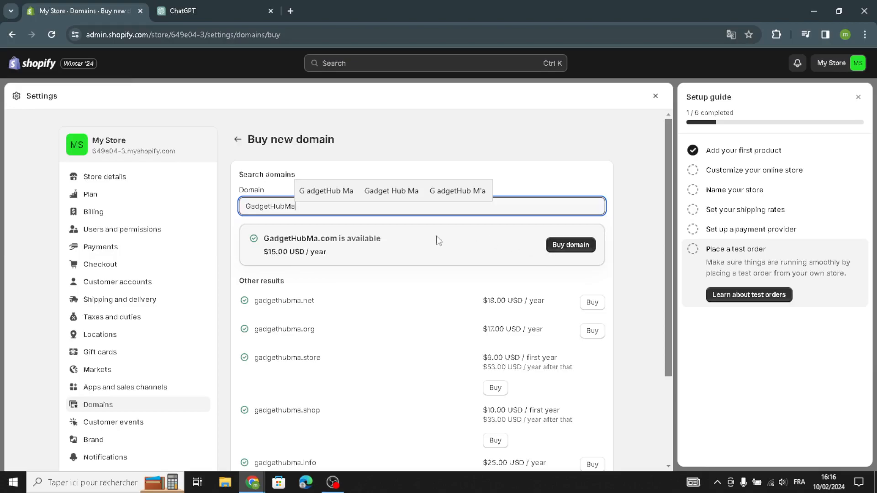
- Inspect the purchase page for GadgetHubMa.com, then return and look through the other domain extensions and their prices
click(568, 246)
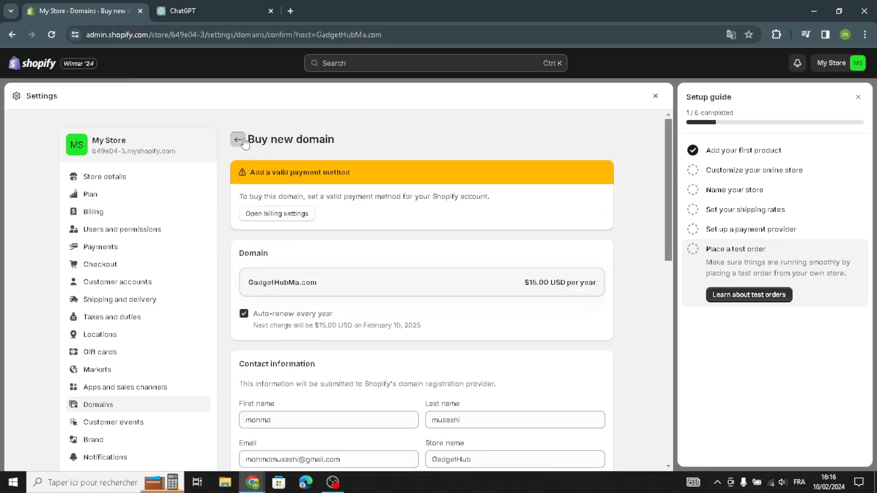
click(238, 139)
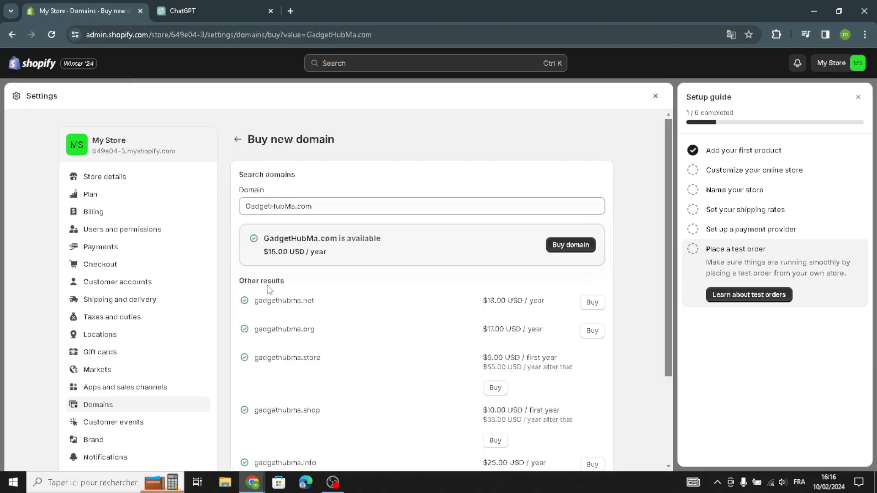
scroll(340, 333, down, 3)
scroll(345, 335, up, 3)
- Reopen the purchase page for GadgetHubMa.com and review its auto-renewal option and contact information form without filling it in
click(570, 245)
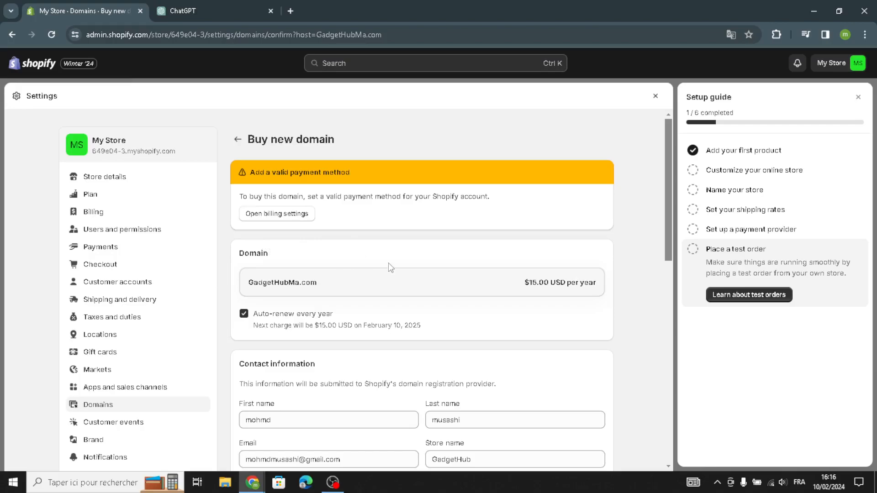
scroll(392, 273, down, 2)
scroll(233, 359, down, 1)
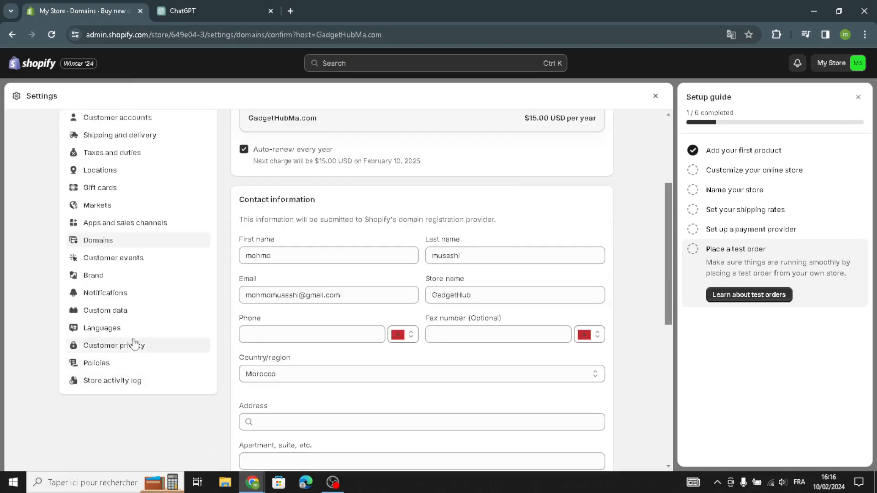
- Open the brand settings and review the essential assets, logo and color sections
click(137, 274)
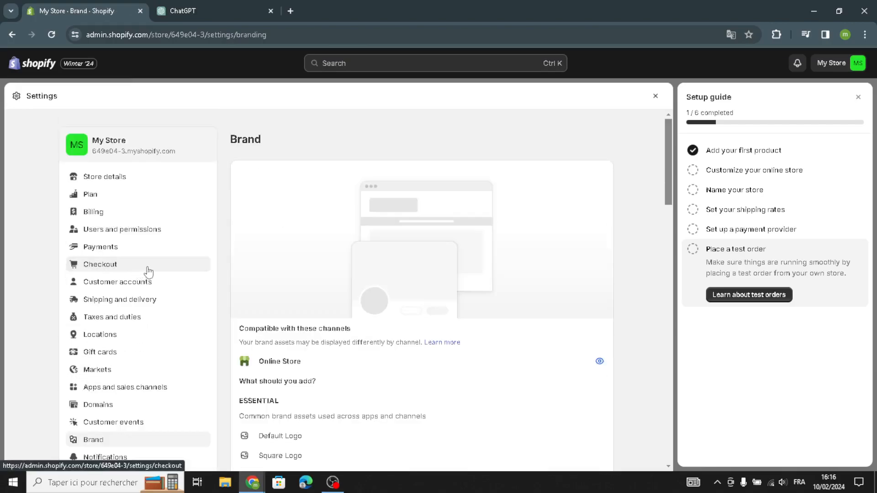
scroll(364, 356, down, 6)
scroll(363, 354, down, 1)
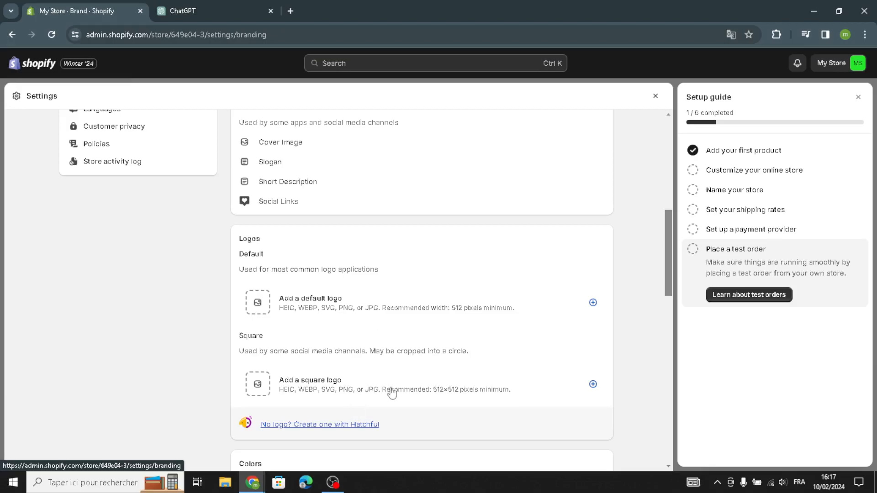
scroll(391, 387, down, 5)
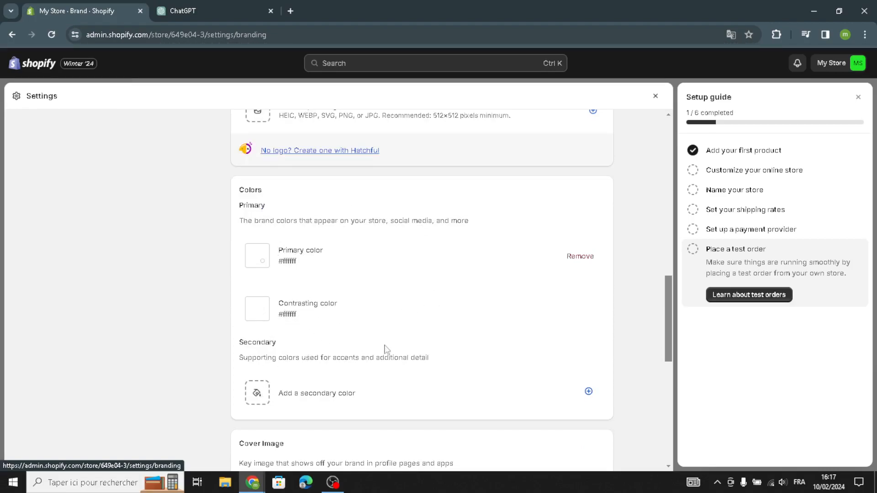
- Review the cover image, slogan, short description and social link options in the brand settings without adding anything
scroll(521, 386, down, 5)
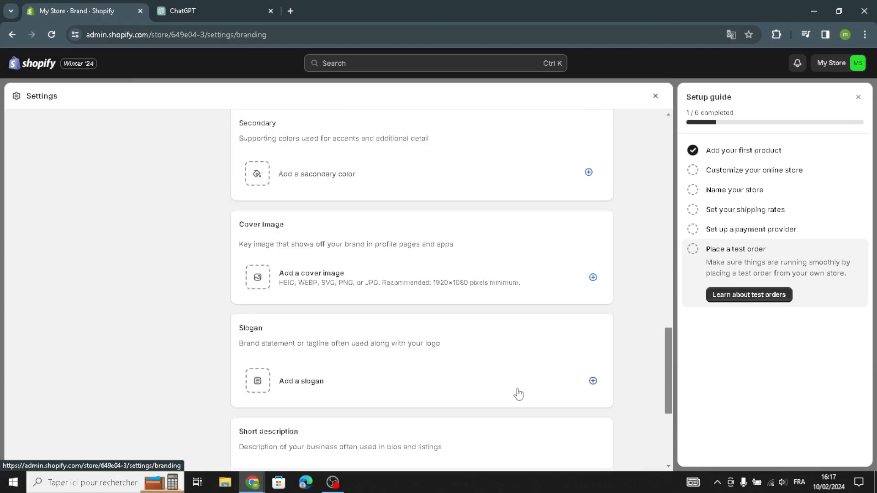
scroll(327, 371, down, 2)
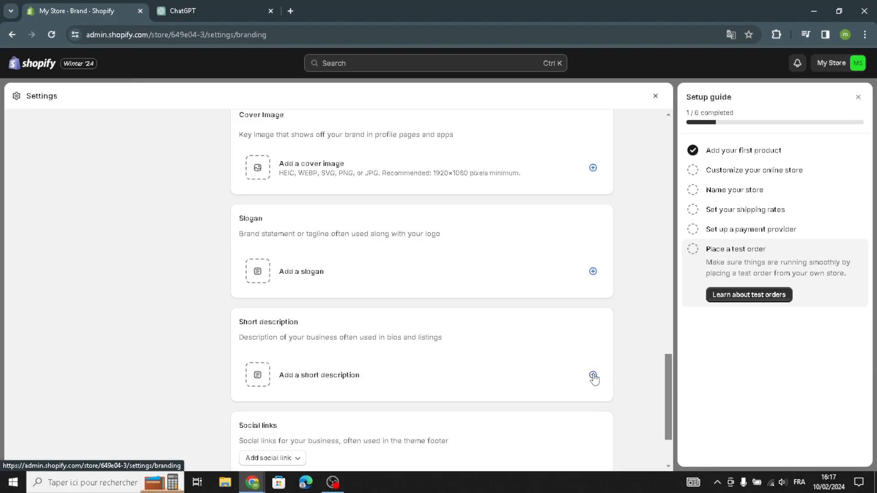
click(642, 332)
scroll(390, 433, down, 2)
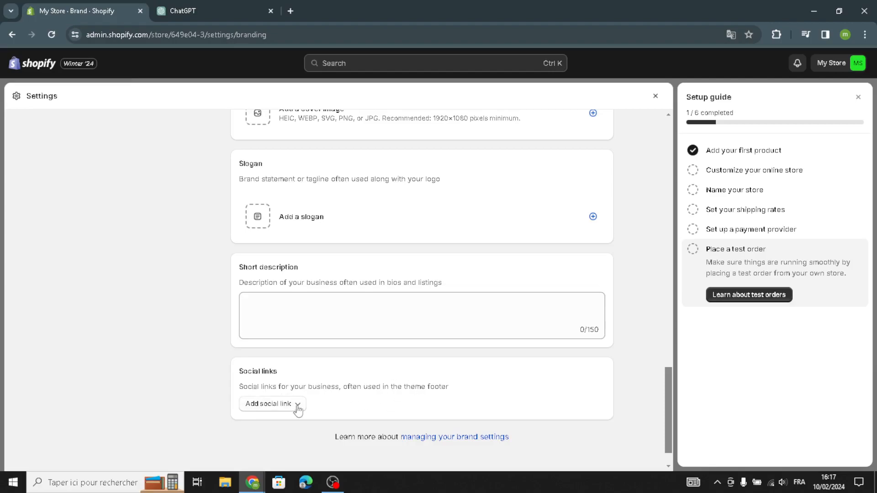
click(274, 404)
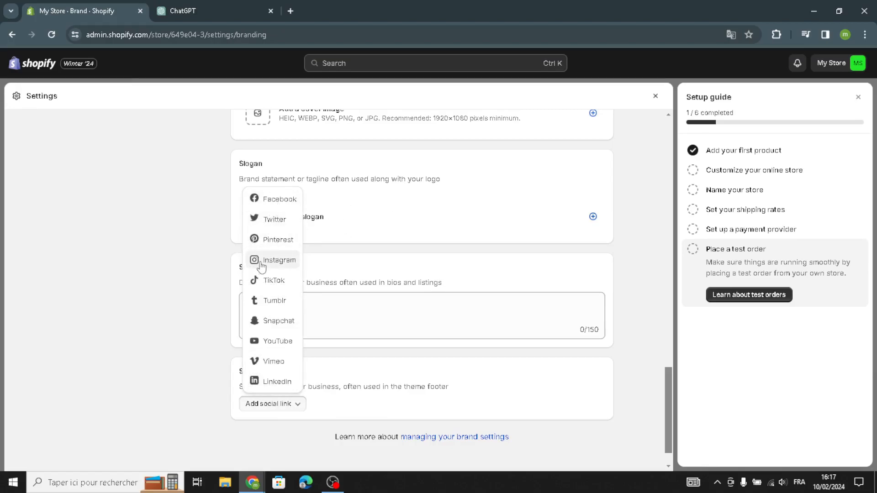
click(169, 268)
- Open the notification settings and review the sender email, customer, staff, fulfillment and webhook options
scroll(226, 263, up, 15)
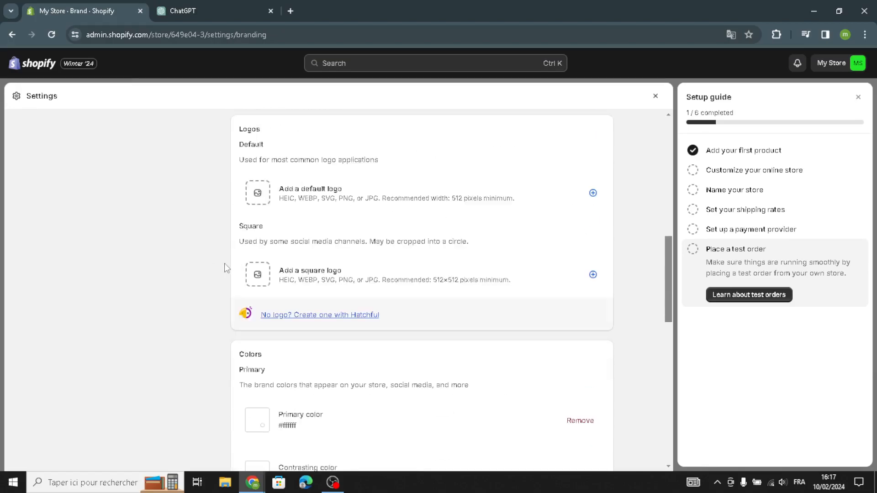
click(180, 297)
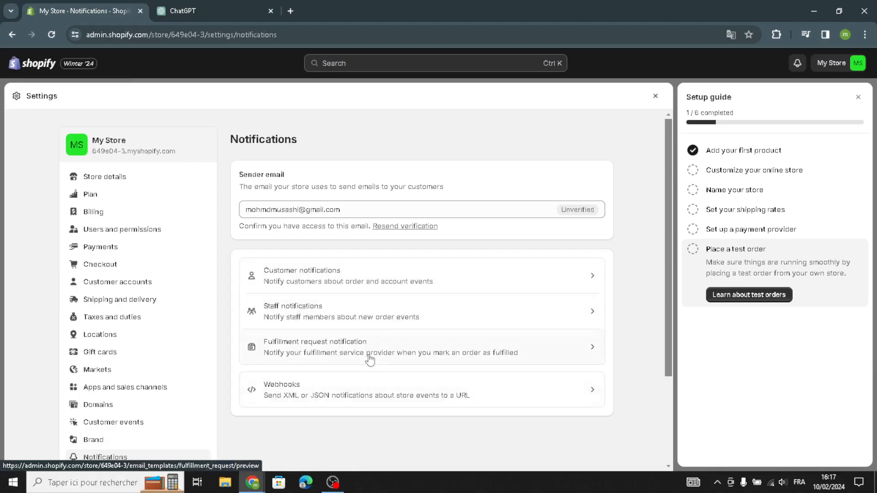
scroll(330, 407, down, 3)
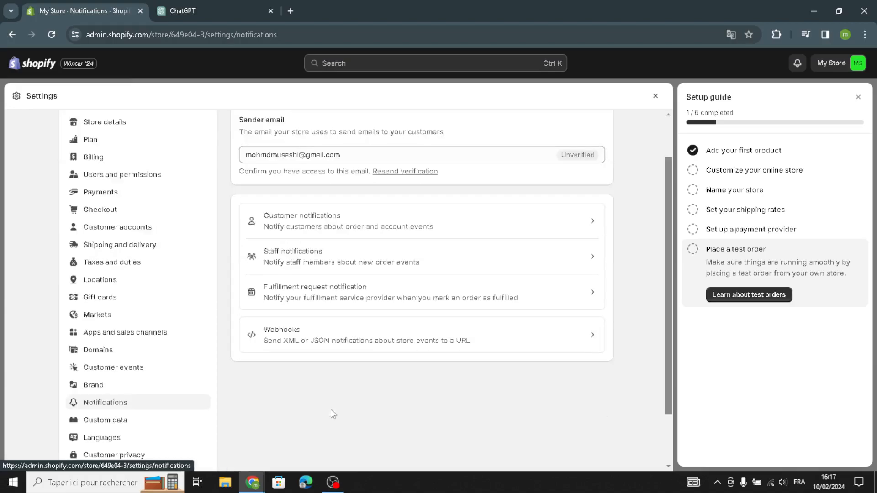
- Open the custom data settings and look through the metafields and metaobjects sections
click(172, 370)
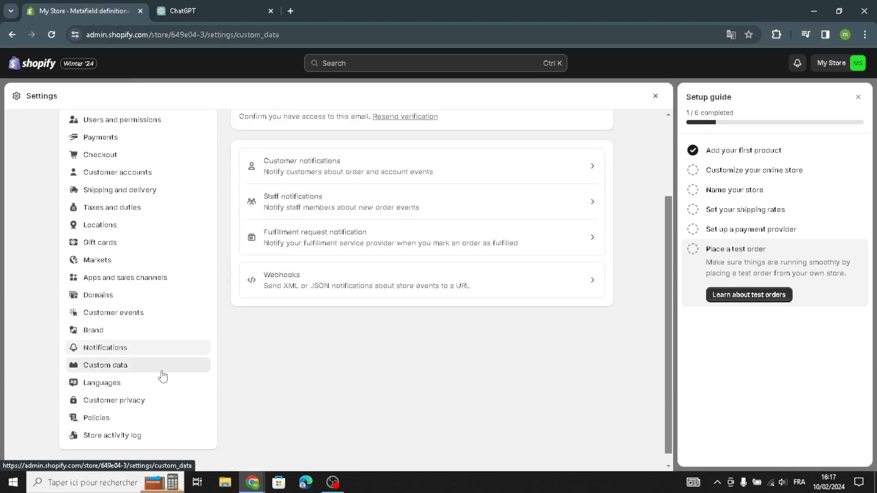
scroll(215, 411, down, 1)
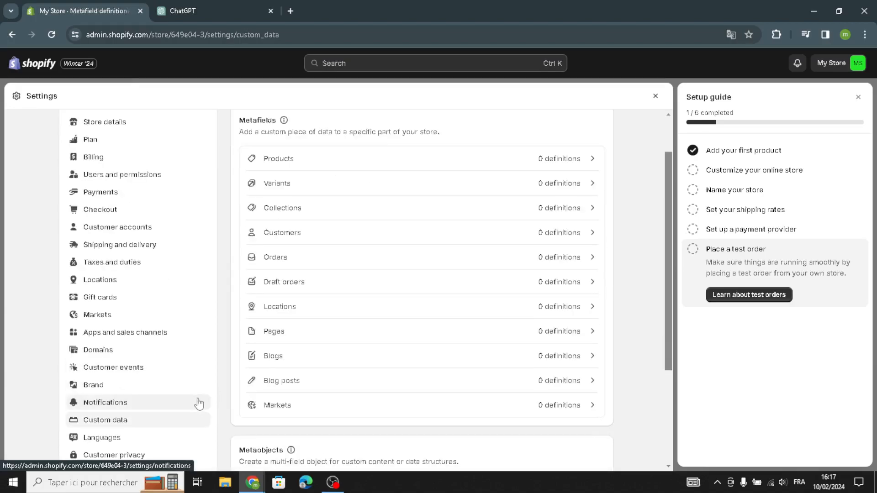
scroll(219, 393, down, 1)
scroll(233, 381, up, 1)
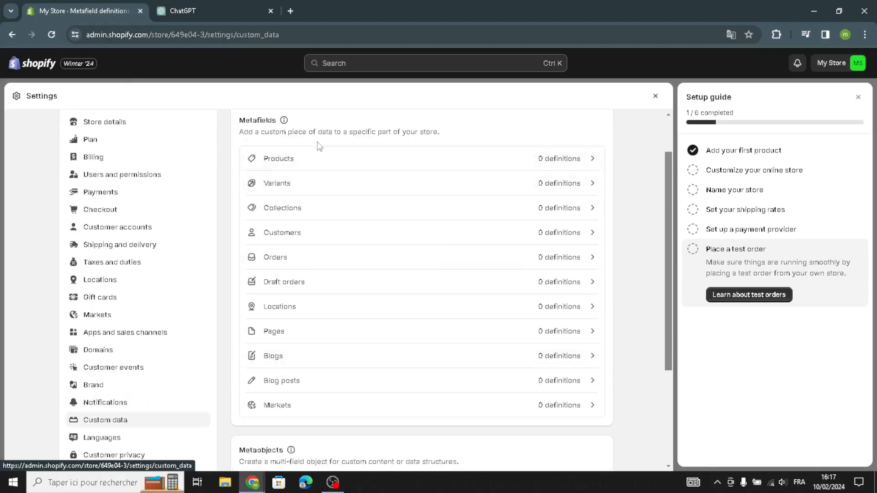
scroll(221, 354, down, 1)
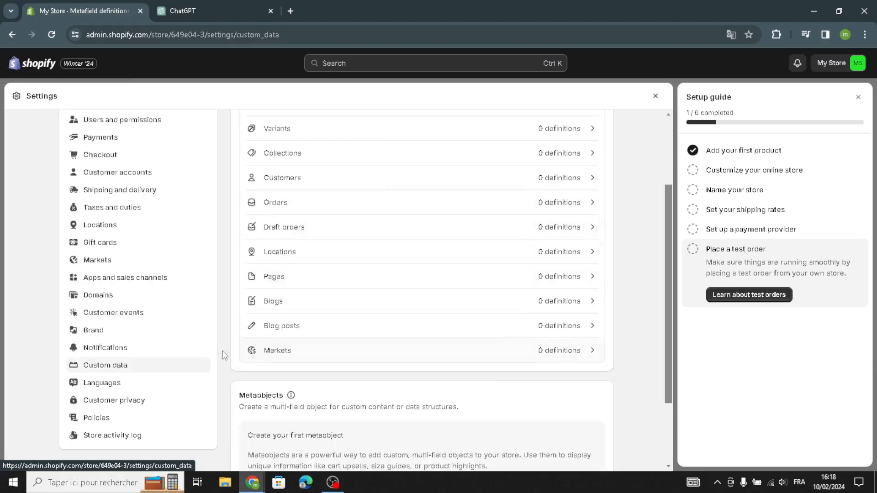
- Open the language settings, browse the languages available to add, and cancel without selecting one
click(147, 384)
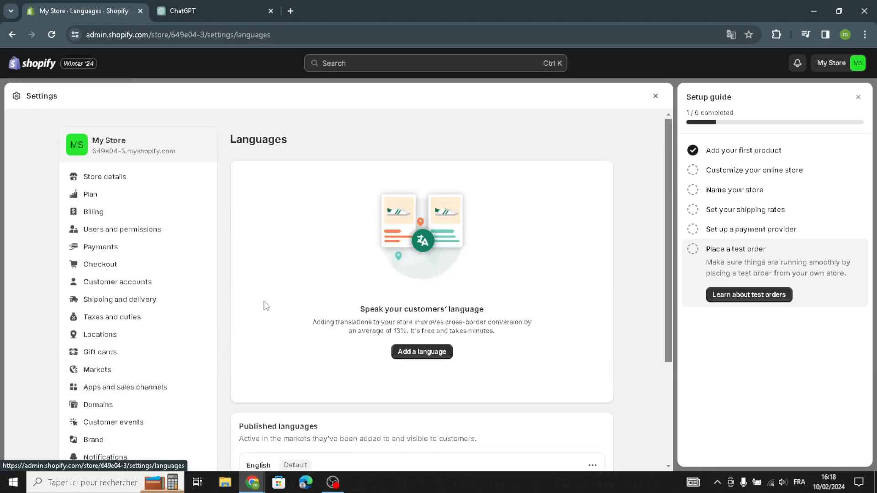
click(406, 352)
click(389, 238)
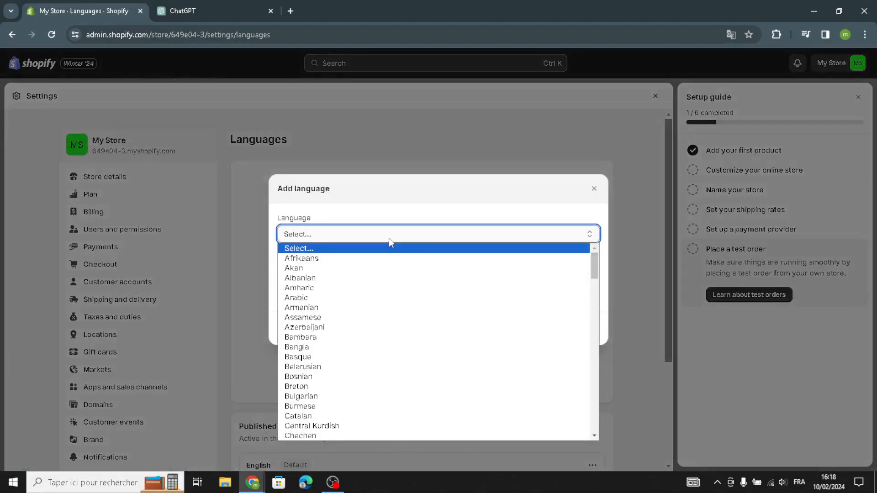
scroll(375, 393, down, 10)
scroll(364, 368, up, 7)
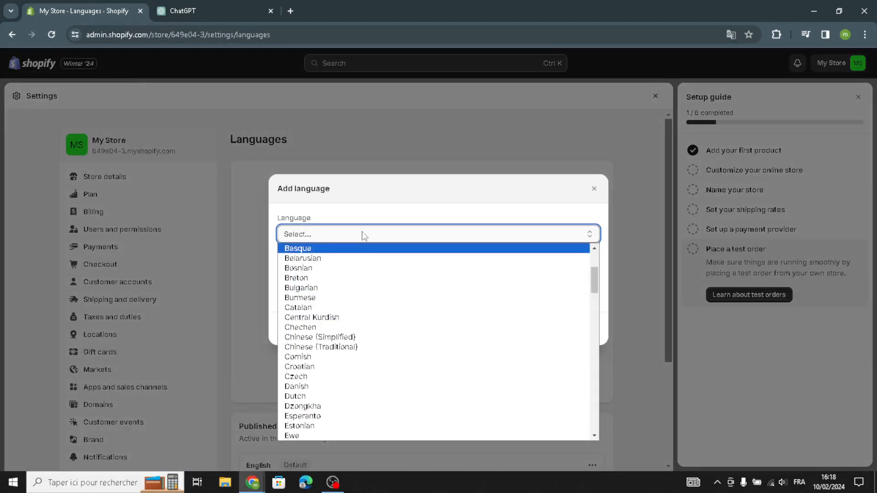
click(366, 233)
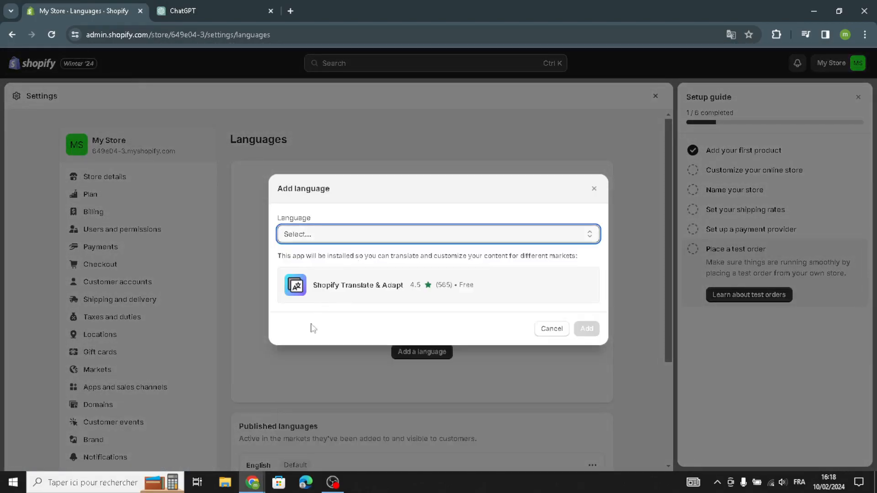
click(544, 329)
- Open the customer privacy settings, review the privacy, marketing and data storage sections, and close the store settings
scroll(118, 443, down, 1)
scroll(117, 438, down, 1)
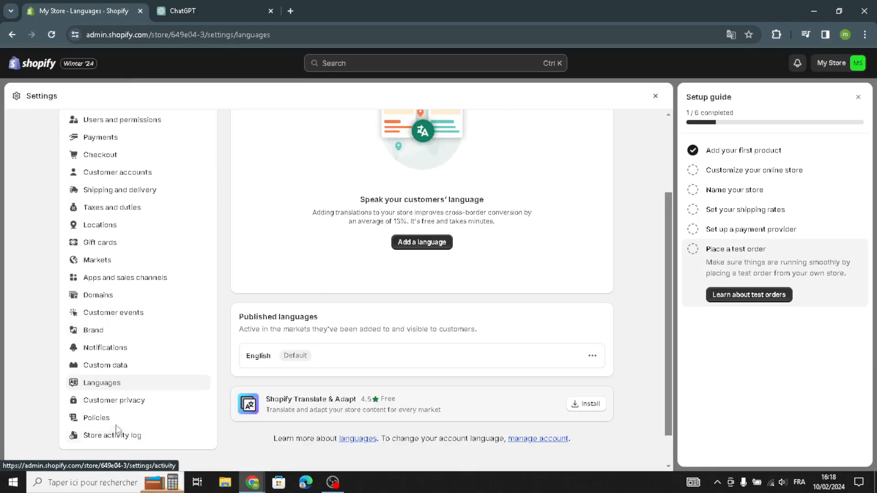
click(126, 405)
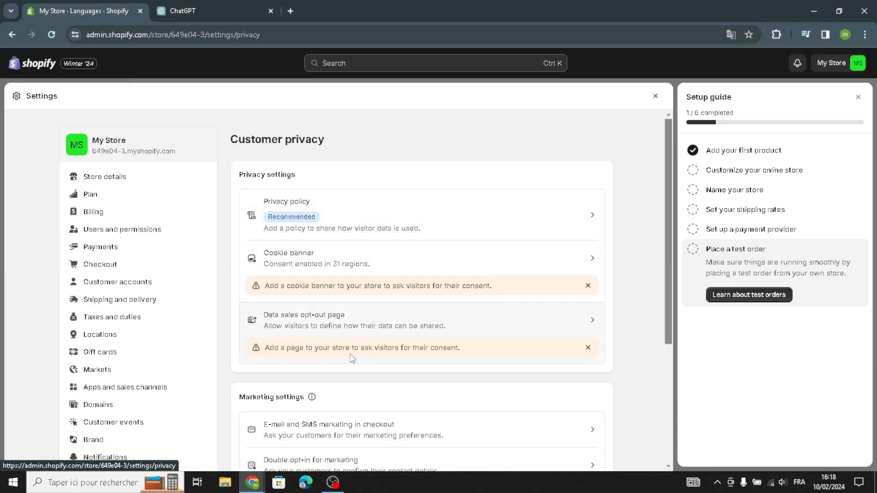
scroll(352, 348, down, 2)
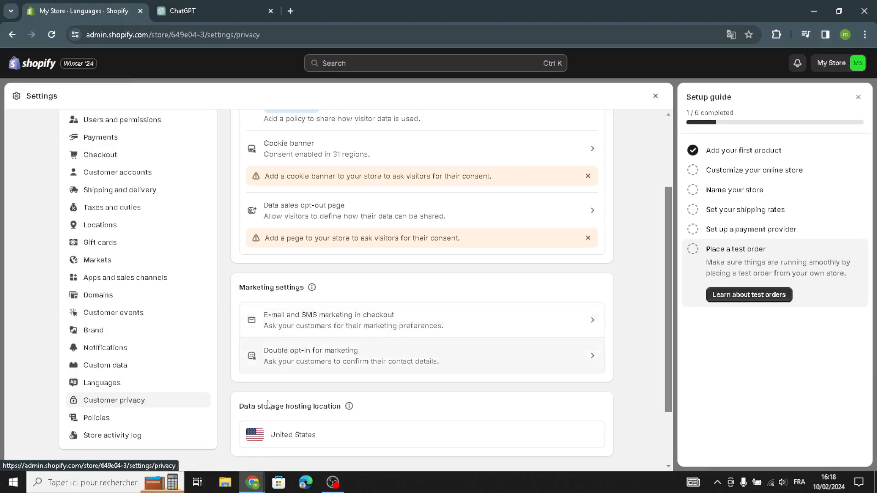
scroll(92, 389, down, 1)
scroll(123, 359, up, 3)
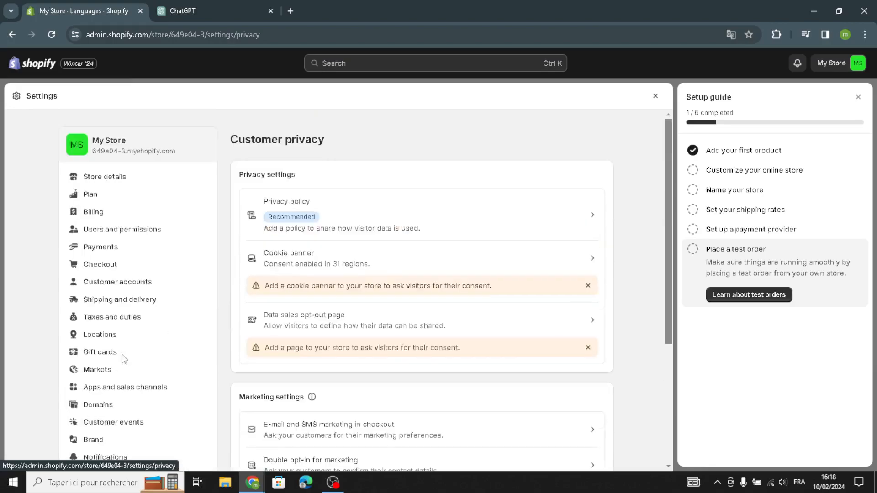
click(655, 96)
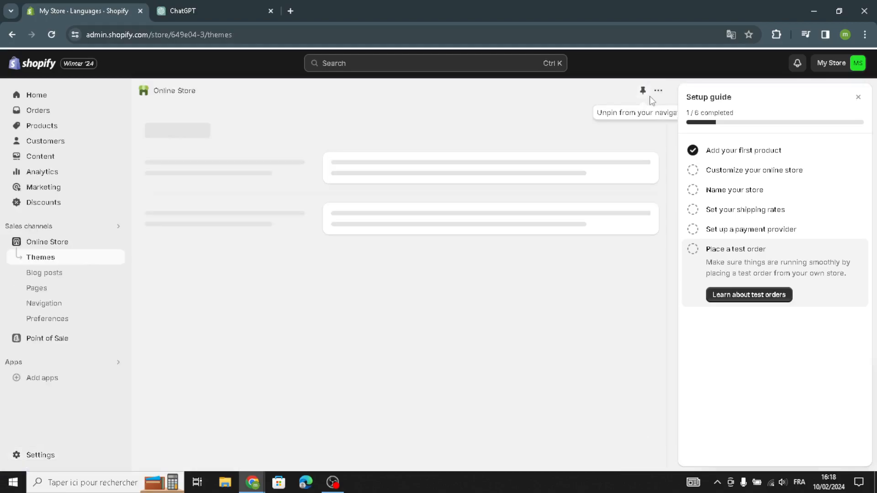